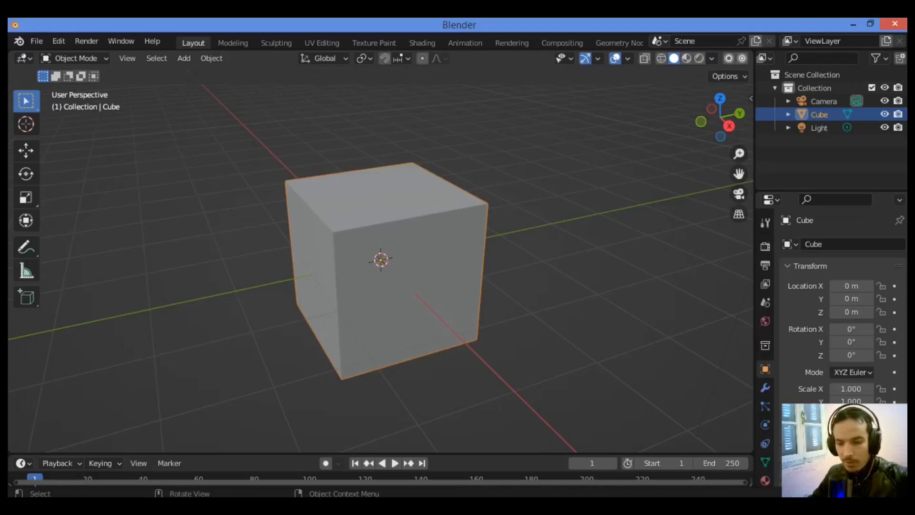
{"action": "key", "text": "Tab"}
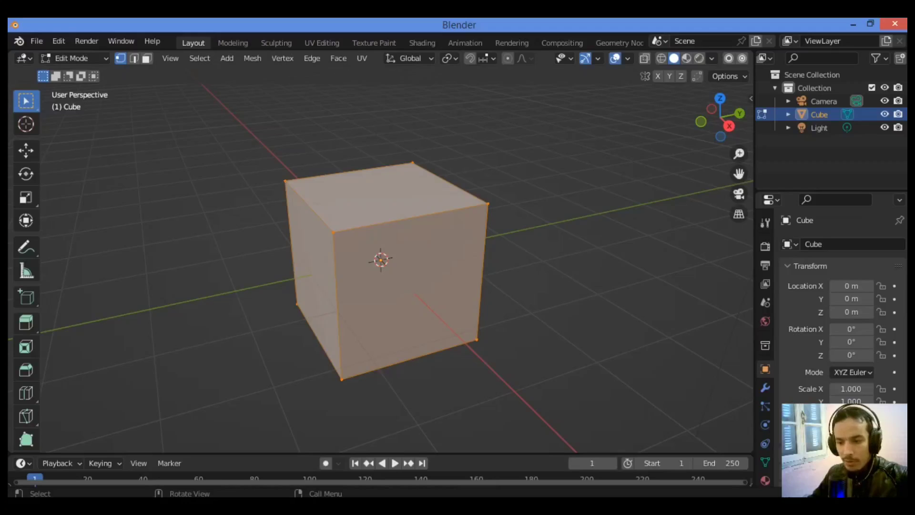
{"action": "mouse_move", "coordinate": [720, 117]}
{"action": "left_mouse_down"}
{"action": "mouse_move", "coordinate": [700, 129]}
{"action": "mouse_move", "coordinate": [718, 126]}
{"action": "mouse_move", "coordinate": [710, 123]}
{"action": "left_mouse_up"}
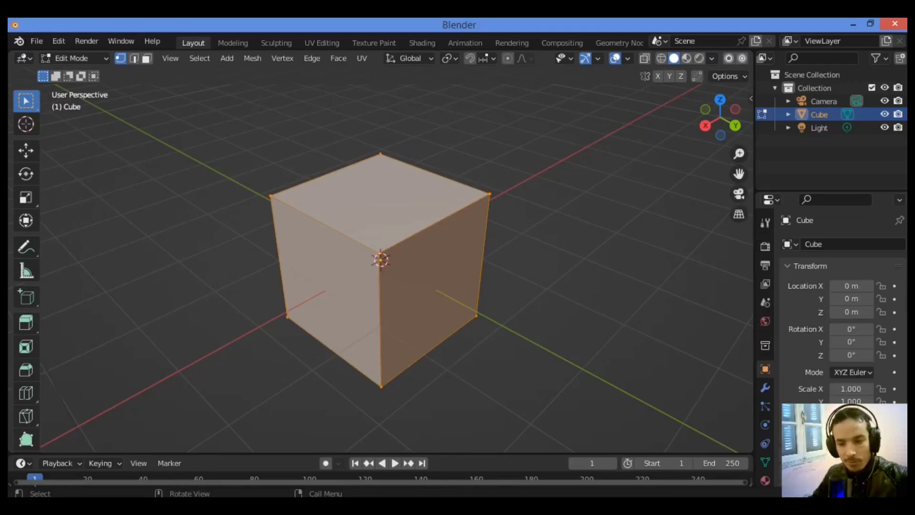
{"action": "left_click_drag", "start_coordinate": [720, 116], "coordinate": [700, 119]}
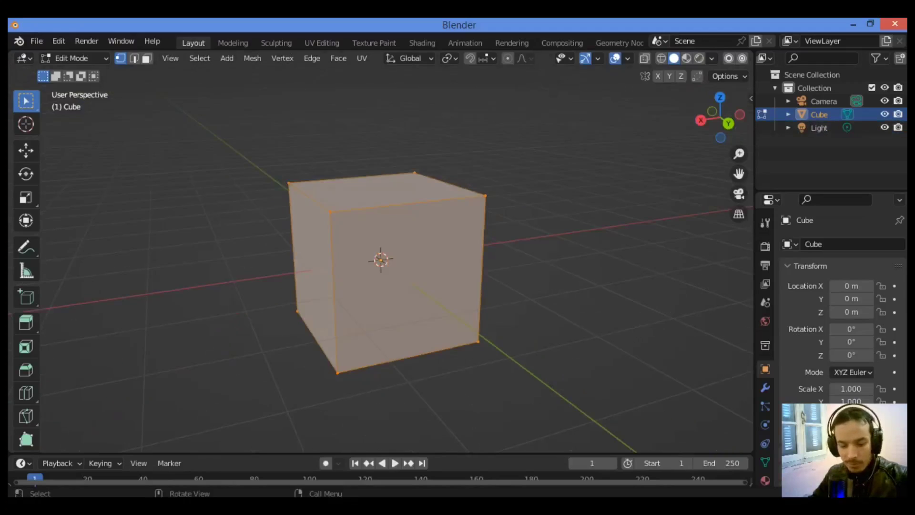
{"action": "key", "text": "Tab"}
{"action": "scroll", "coordinate": [395, 285], "scroll_direction": "up", "scroll_amount": 3}
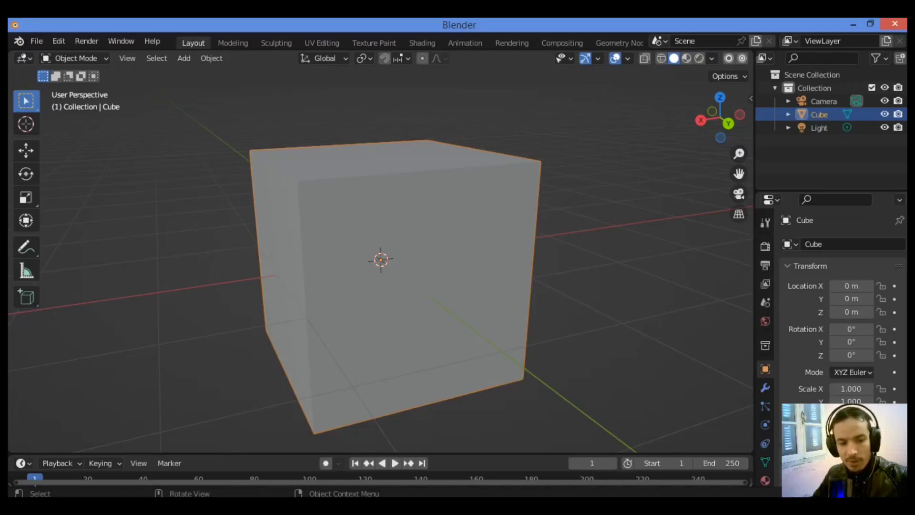
{"action": "left_click_drag", "start_coordinate": [720, 116], "coordinate": [701, 106]}
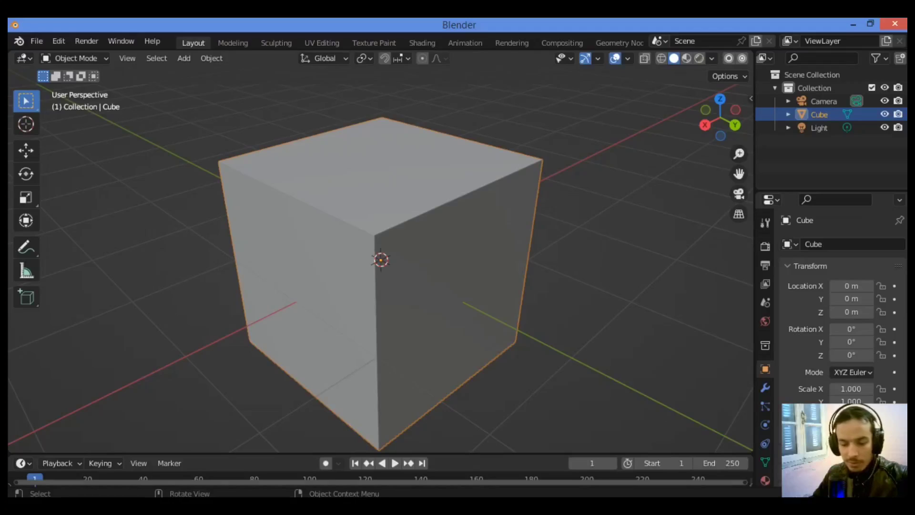
Step: Snap the 3D cursor to the world origin
{"action": "key", "text": "shift"}
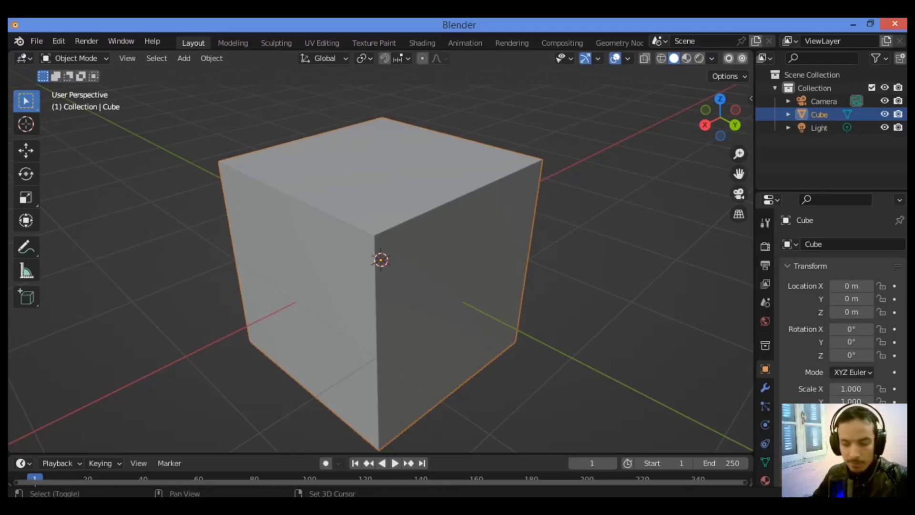
{"action": "key", "text": "shift+s"}
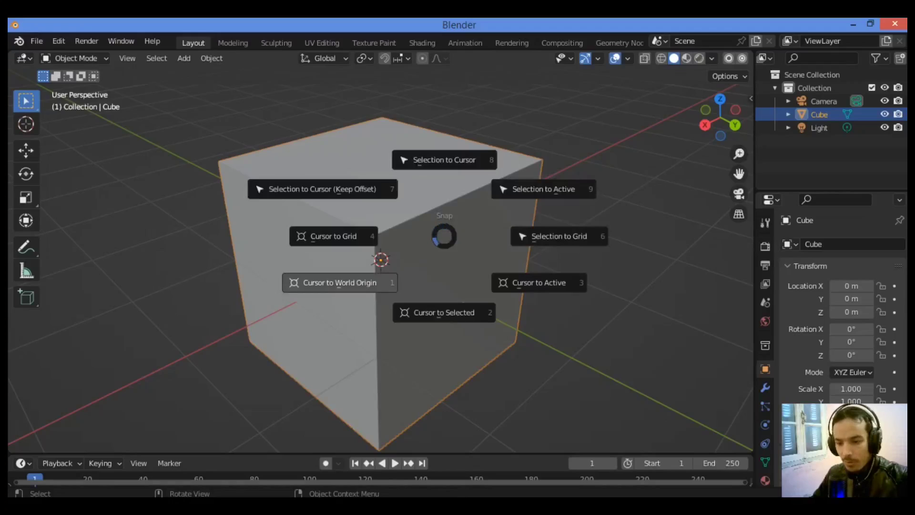
{"action": "key", "text": "1"}
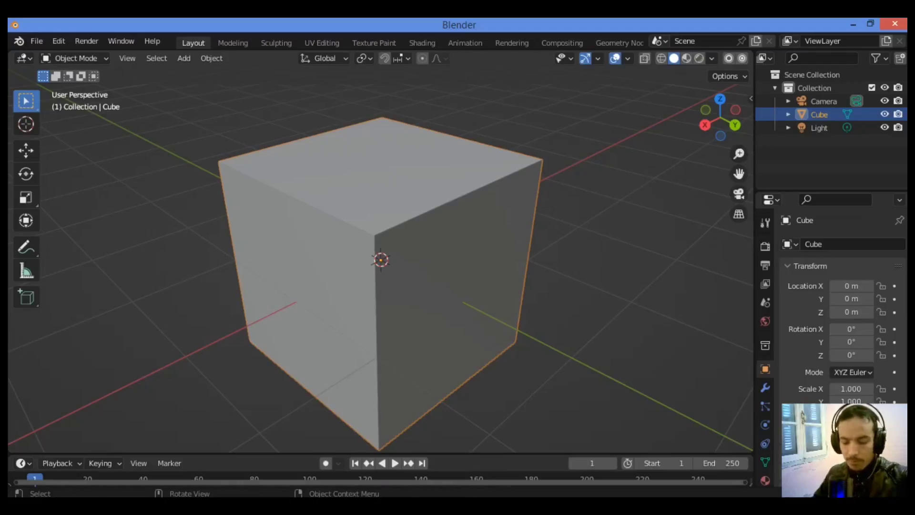
Step: Move the cube away from the world origin to about X -1.53, Y 1.29, Z 0.20 m and deselect it
{"action": "key", "text": "g"}
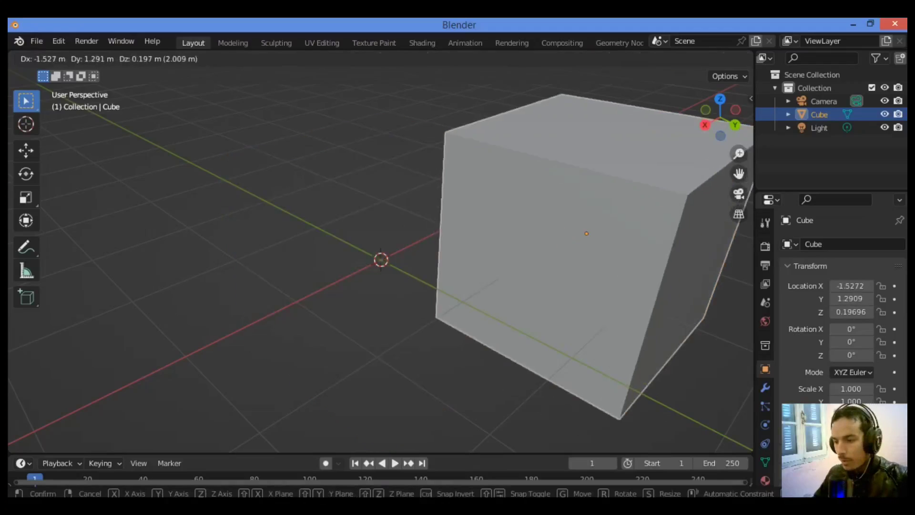
{"action": "key", "text": "Return"}
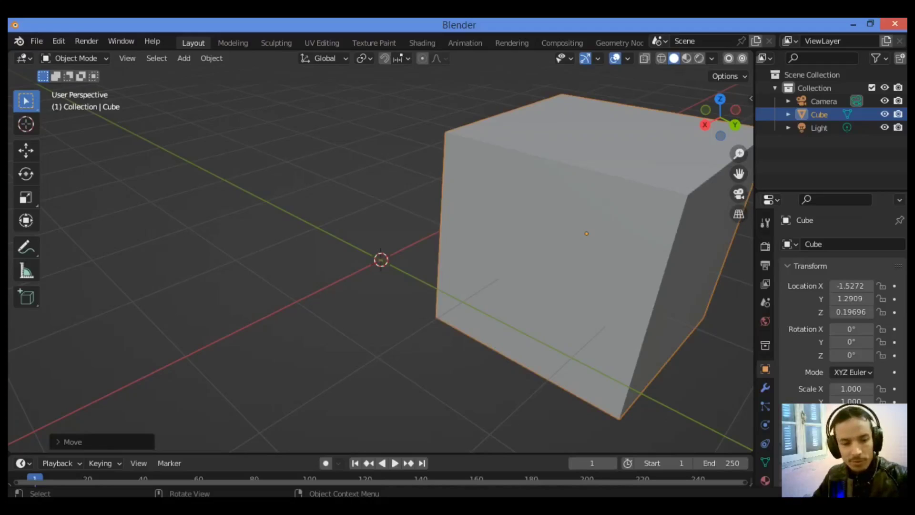
{"action": "key", "text": "ctrl+z"}
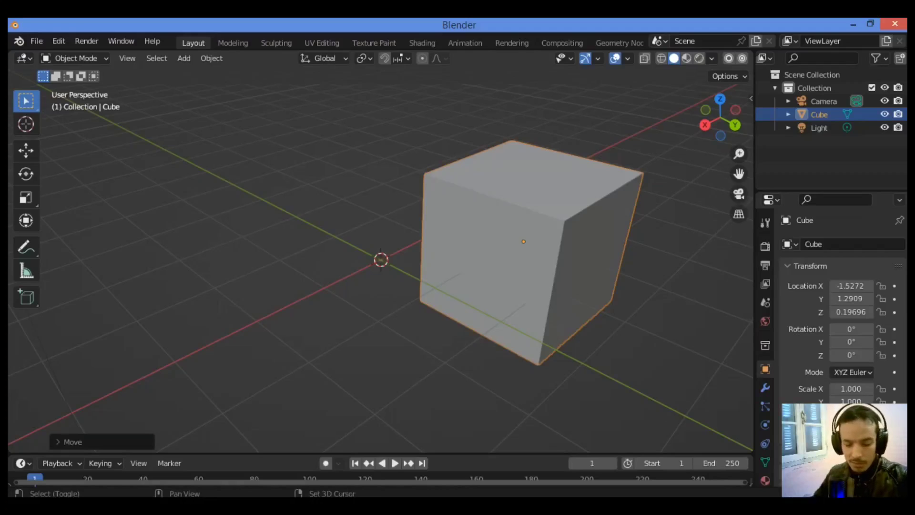
{"action": "scroll", "coordinate": [523, 350], "scroll_direction": "down", "scroll_amount": 5}
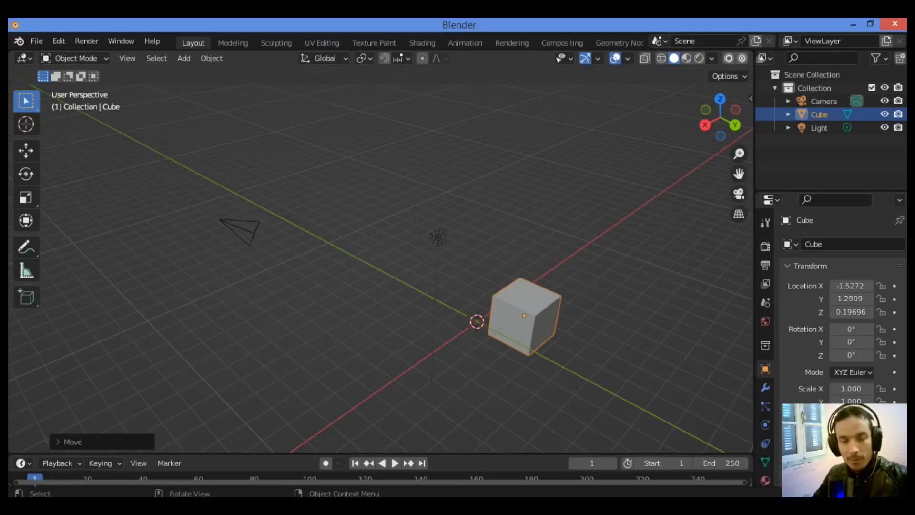
{"action": "key", "text": "KP_Decimal"}
{"action": "key", "text": "alt+a"}
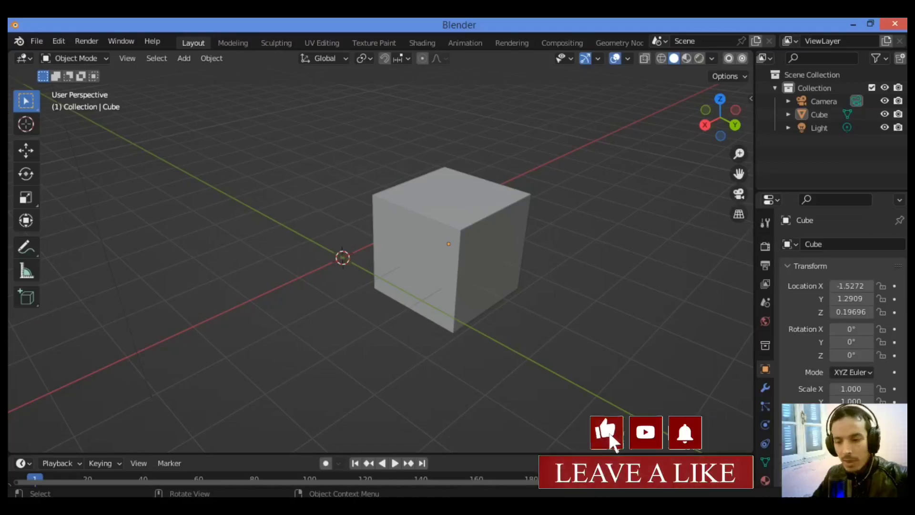
Step: Limit transforms to origins only and move the cube's origin to about X -0.99, Y -1.20, Z 0.34 m
{"action": "left_click_drag", "start_coordinate": [720, 116], "coordinate": [705, 119]}
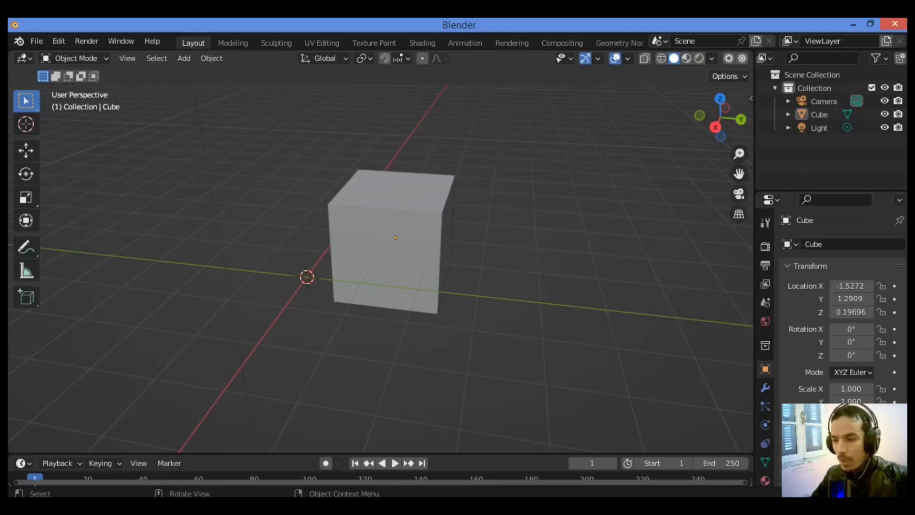
{"action": "left_click", "coordinate": [725, 76]}
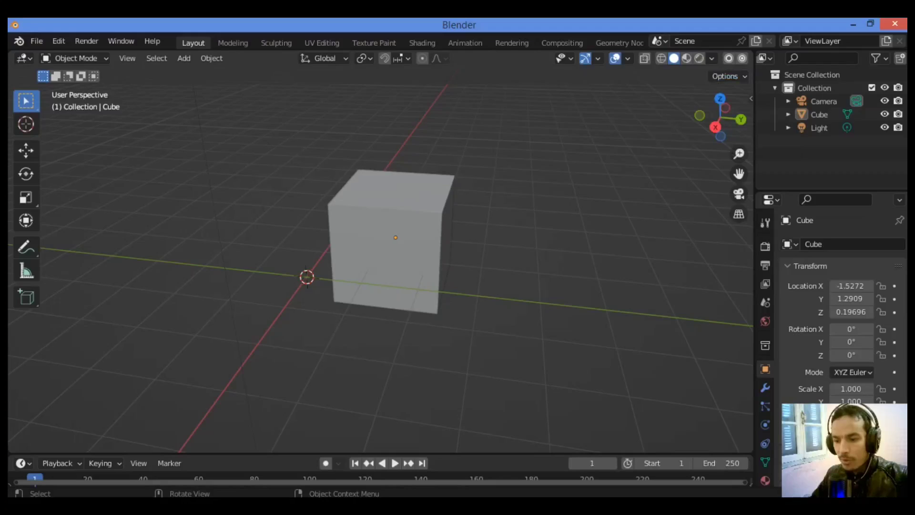
{"action": "left_click", "coordinate": [391, 248]}
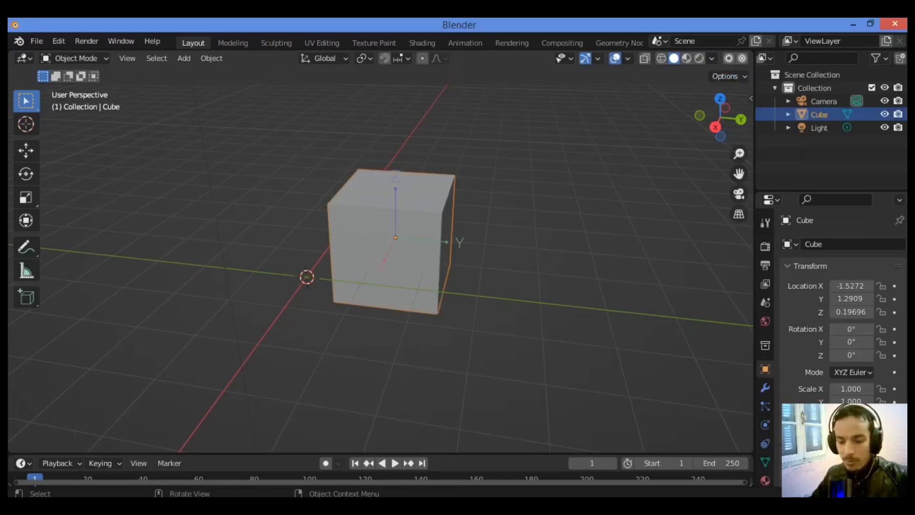
{"action": "scroll", "coordinate": [381, 267], "scroll_direction": "up", "scroll_amount": 3}
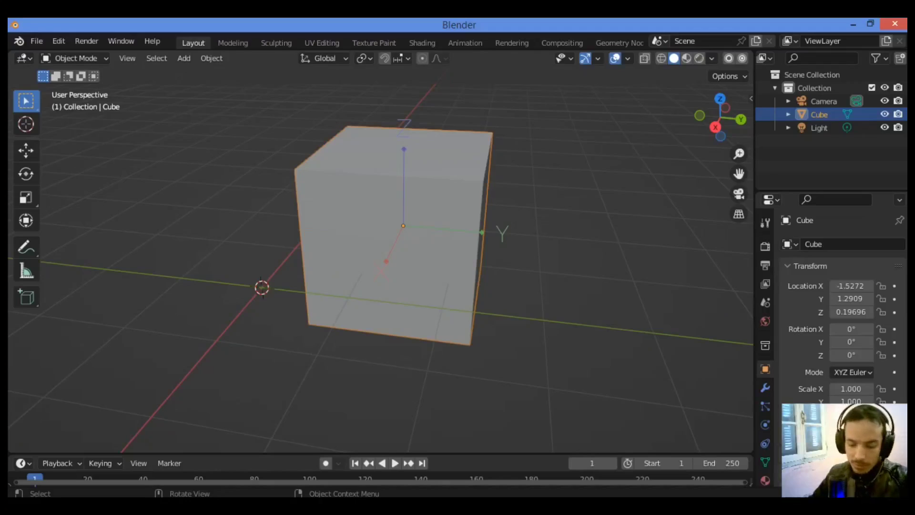
{"action": "key", "text": "g"}
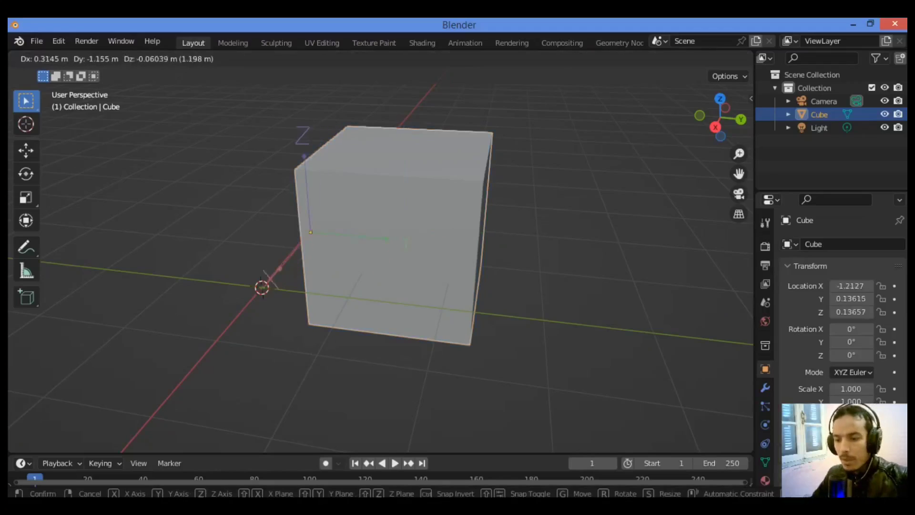
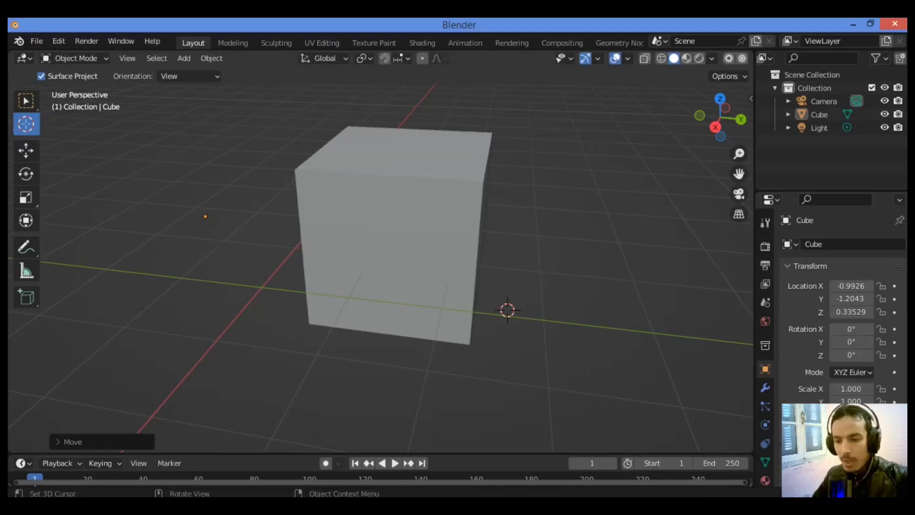
Step: Return to the selection tool, enable the Affect Only Origins transform option and select the cube
{"action": "key", "text": "w"}
{"action": "middle_click_drag", "start_coordinate": [507, 310], "coordinate": [429, 238]}
{"action": "left_click", "coordinate": [429, 238]}
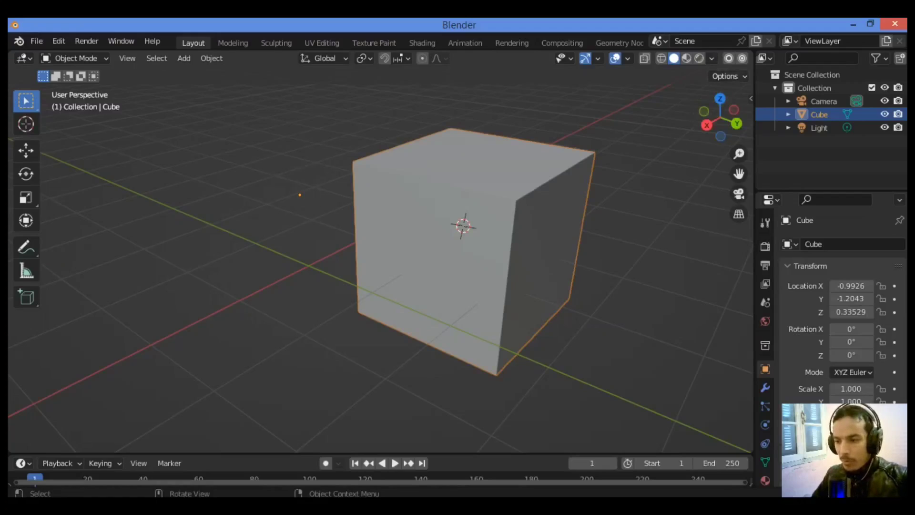
{"action": "left_click", "coordinate": [811, 75]}
{"action": "left_click", "coordinate": [725, 77]}
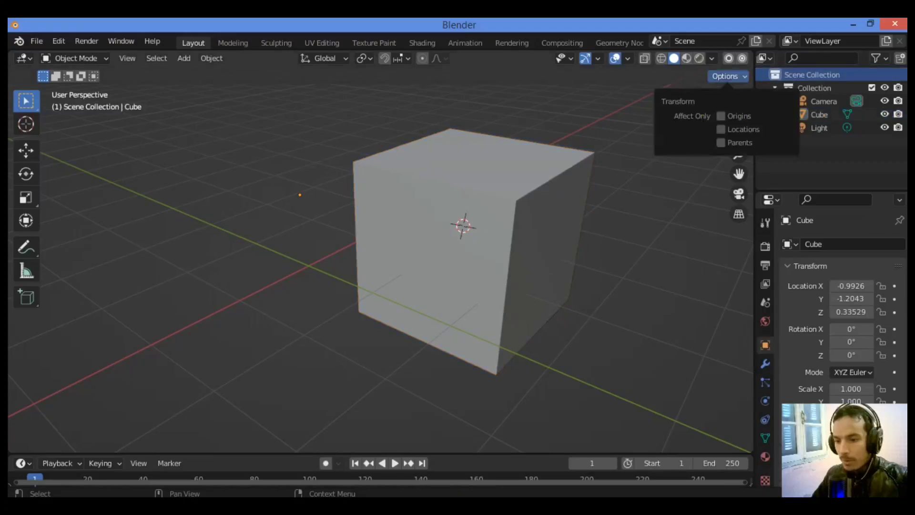
{"action": "left_click", "coordinate": [721, 116]}
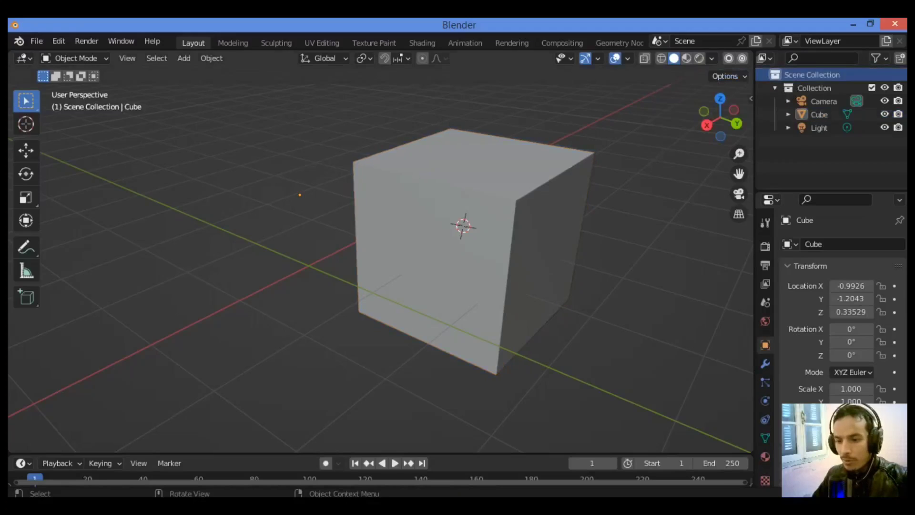
{"action": "left_click", "coordinate": [819, 114]}
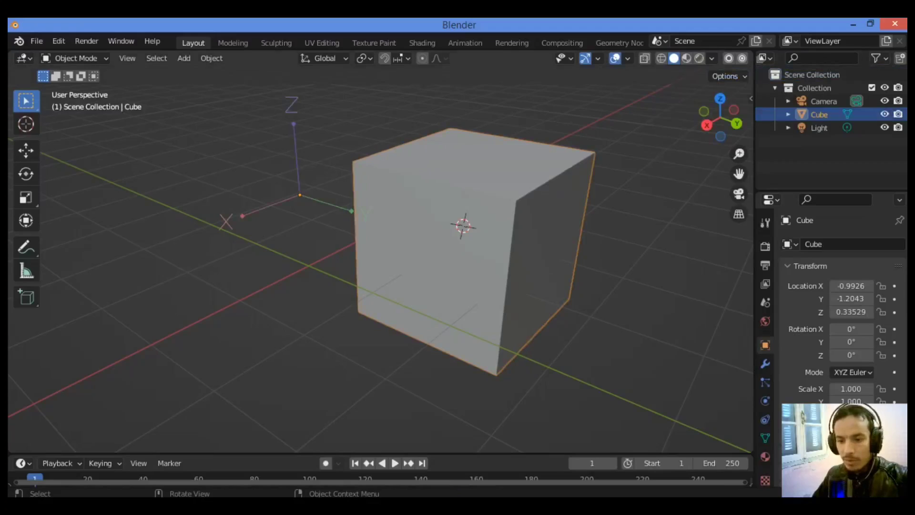
Step: Snap the cube's origin to the 3D cursor with Selection to Cursor, and deselect the cube
{"action": "key", "text": "shift+s"}
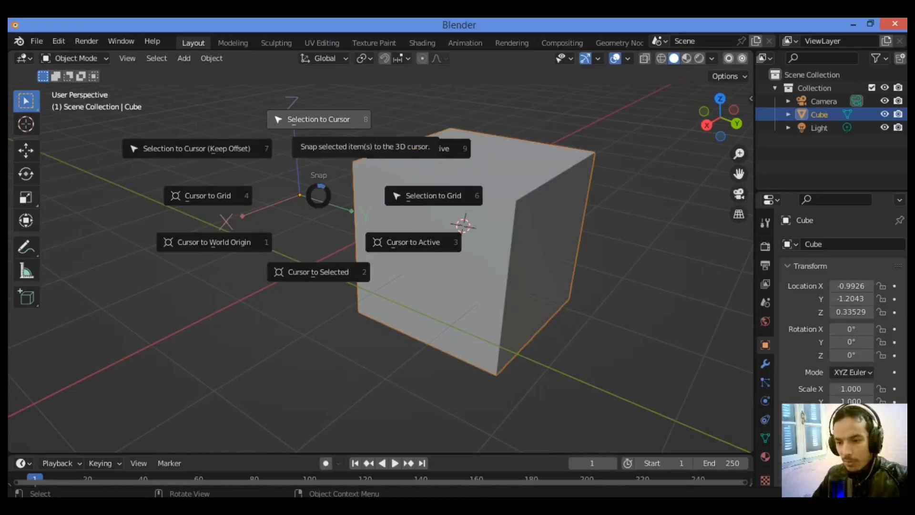
{"action": "key", "text": "8"}
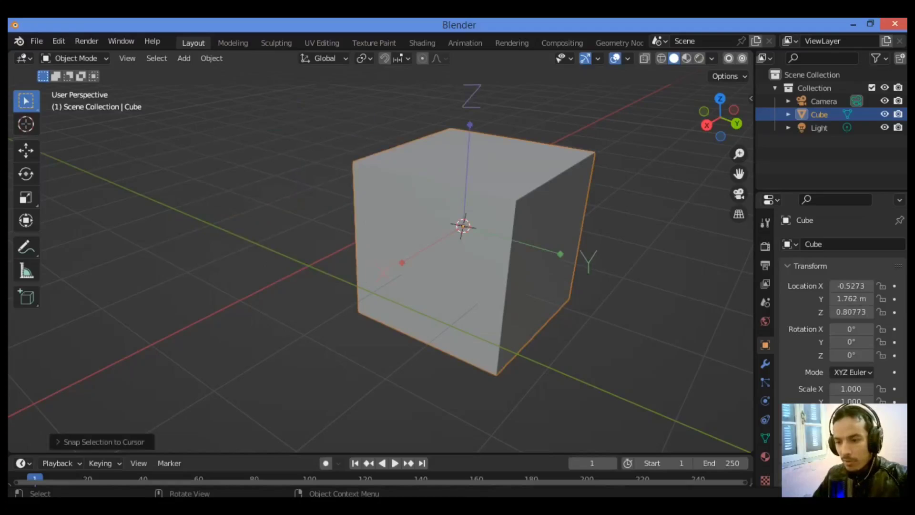
{"action": "left_click_drag", "start_coordinate": [720, 117], "coordinate": [704, 126]}
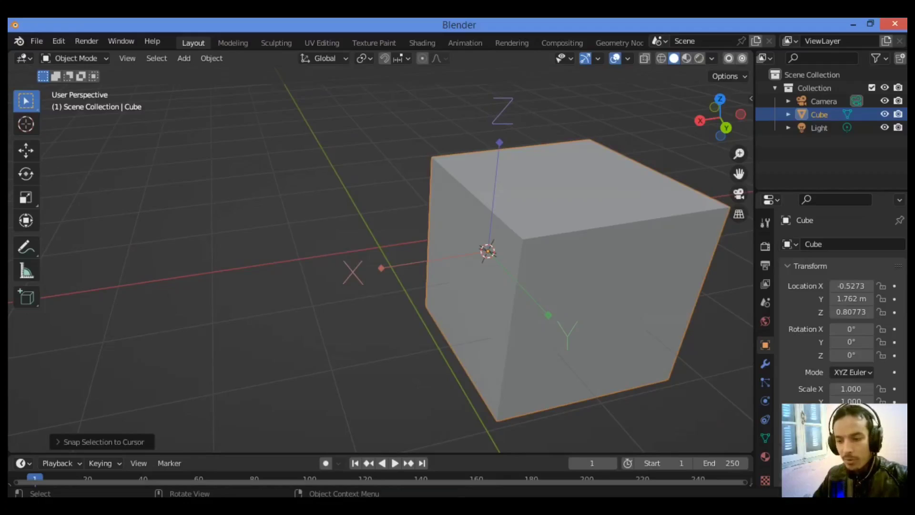
{"action": "middle_click_drag", "start_coordinate": [381, 238], "coordinate": [343, 248]}
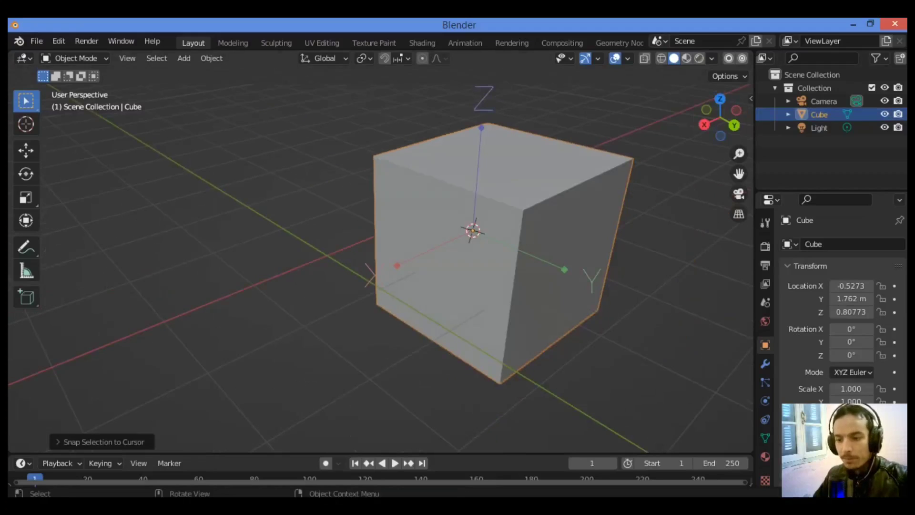
{"action": "key", "text": "alt+a"}
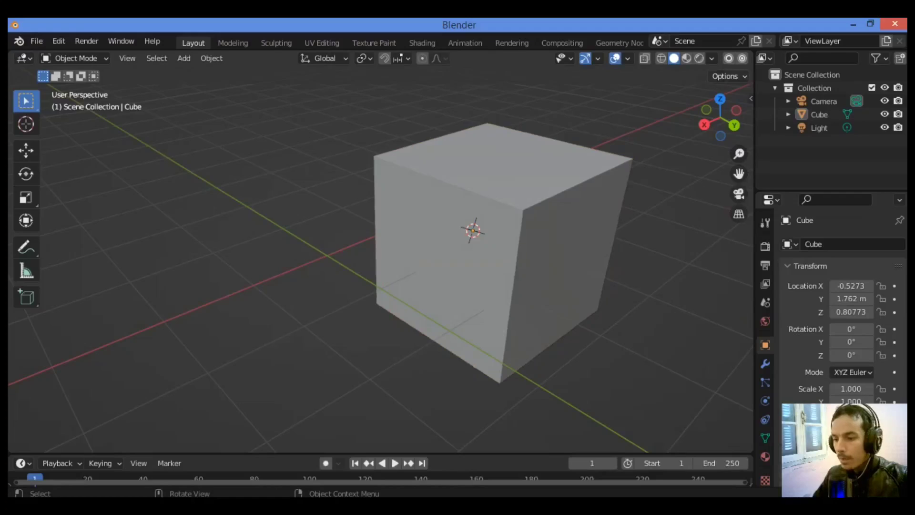
Step: Undo the deselection and the snapping of the cube's origin to the 3D cursor
{"action": "key", "text": "ctrl+z"}
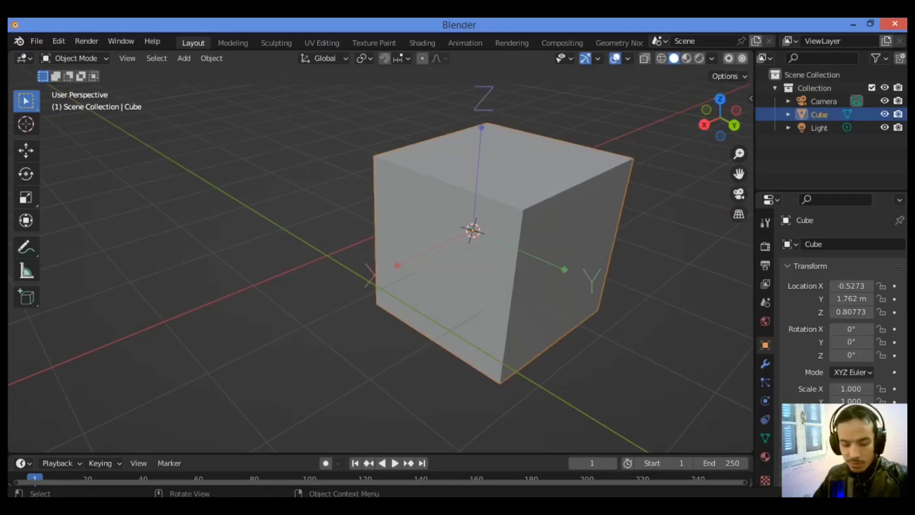
{"action": "key", "text": "ctrl+shift+z"}
{"action": "key", "text": "ctrl+z"}
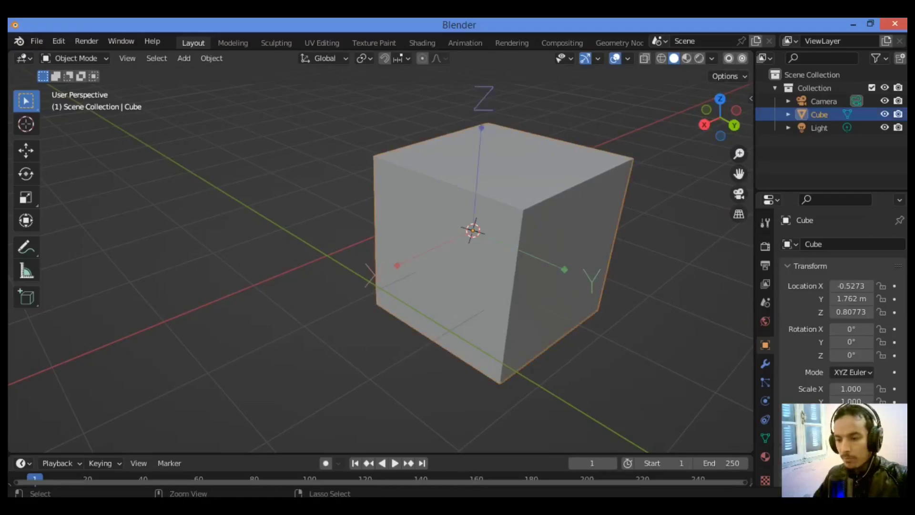
{"action": "key", "text": "ctrl+z"}
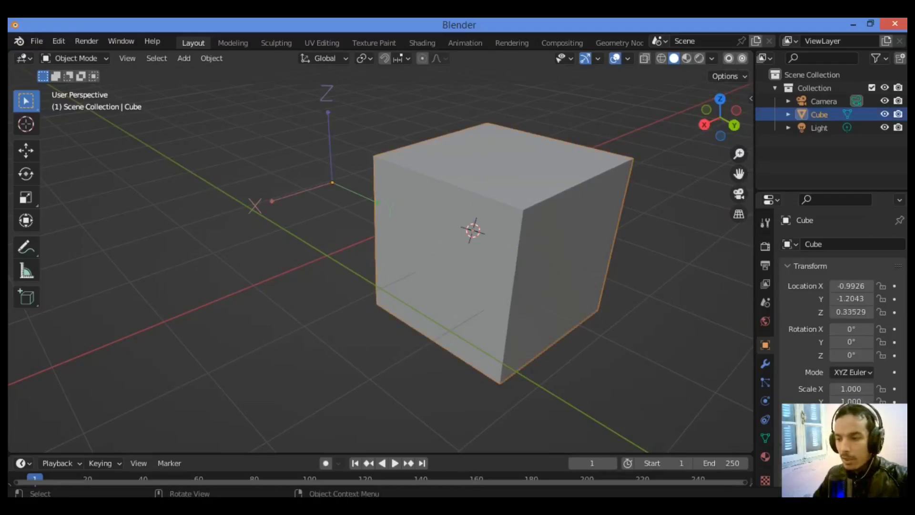
Step: Snap the cube's origin to the nearest grid point with Selection to Grid
{"action": "left_click_drag", "start_coordinate": [720, 118], "coordinate": [736, 119]}
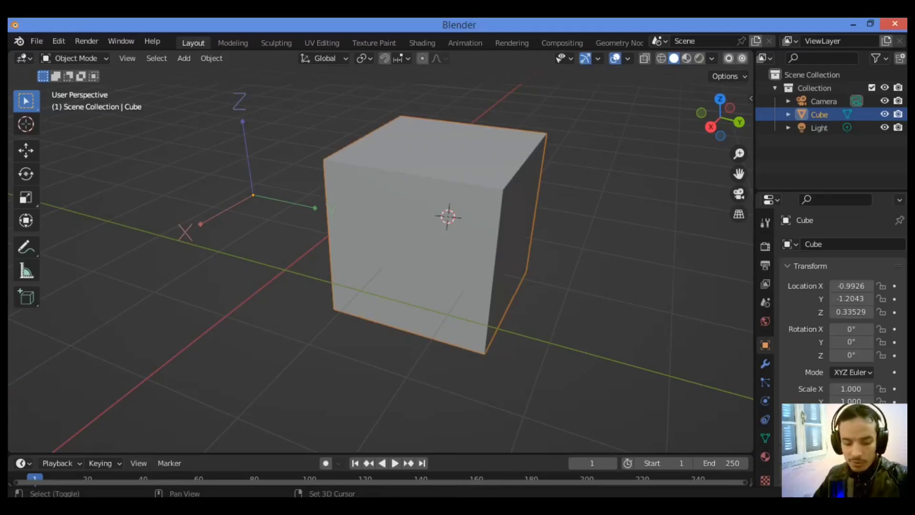
{"action": "key", "text": "shift+s"}
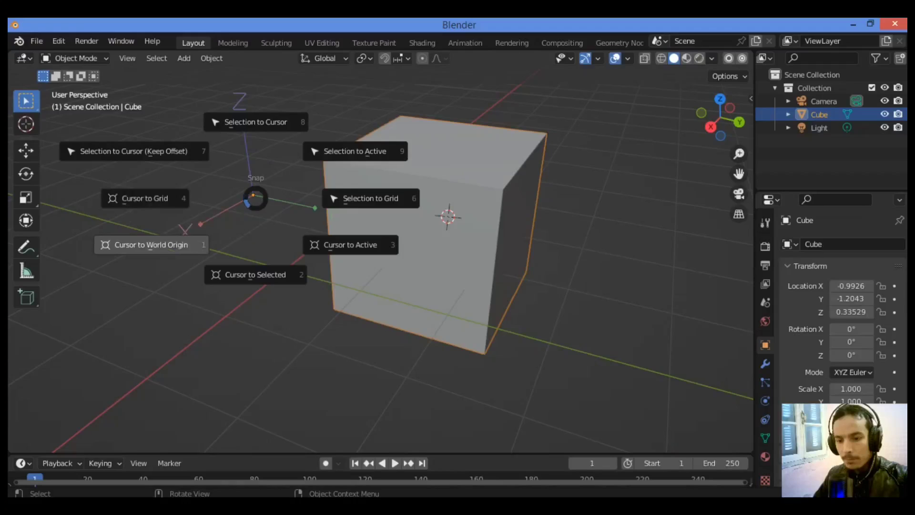
{"action": "left_click", "coordinate": [366, 198]}
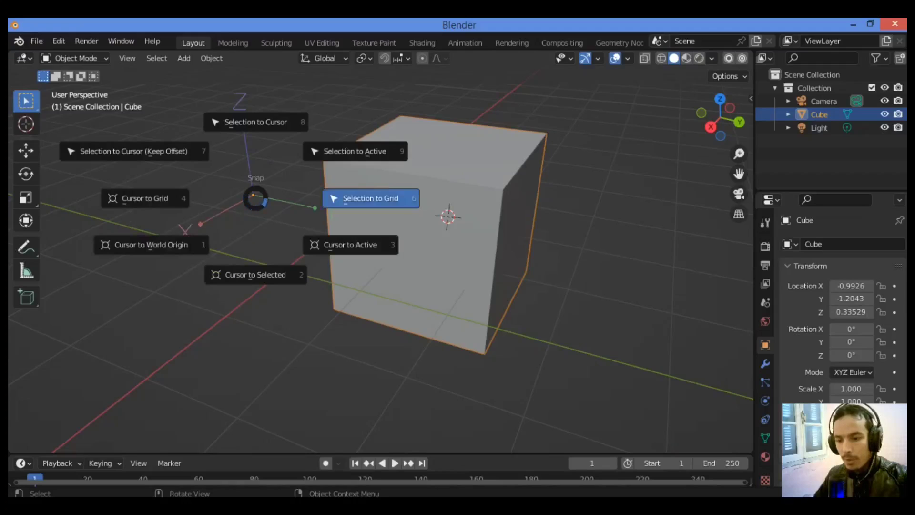
{"action": "mouse_move", "coordinate": [720, 117]}
{"action": "left_mouse_down"}
{"action": "mouse_move", "coordinate": [710, 119]}
{"action": "mouse_move", "coordinate": [729, 117]}
{"action": "left_mouse_up"}
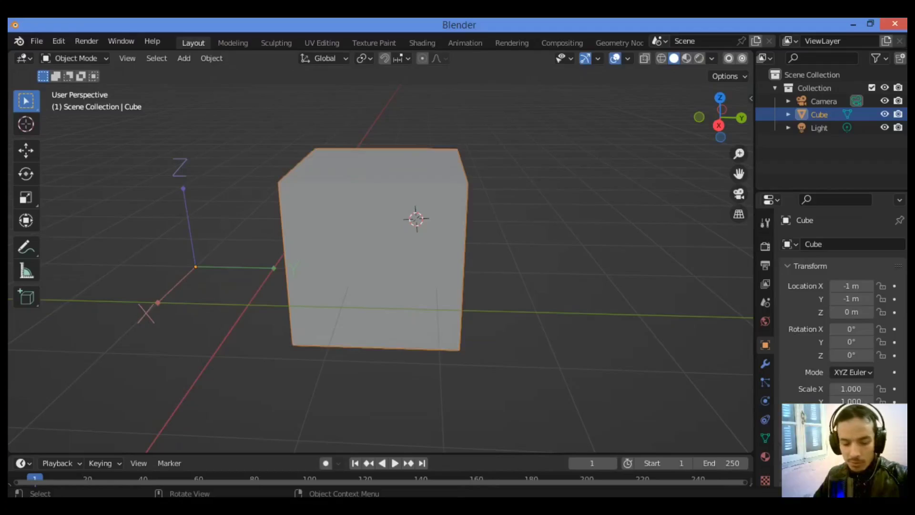
Step: Snap the cube's origin to the 3D cursor with Selection to Cursor
{"action": "key", "text": "shift+s"}
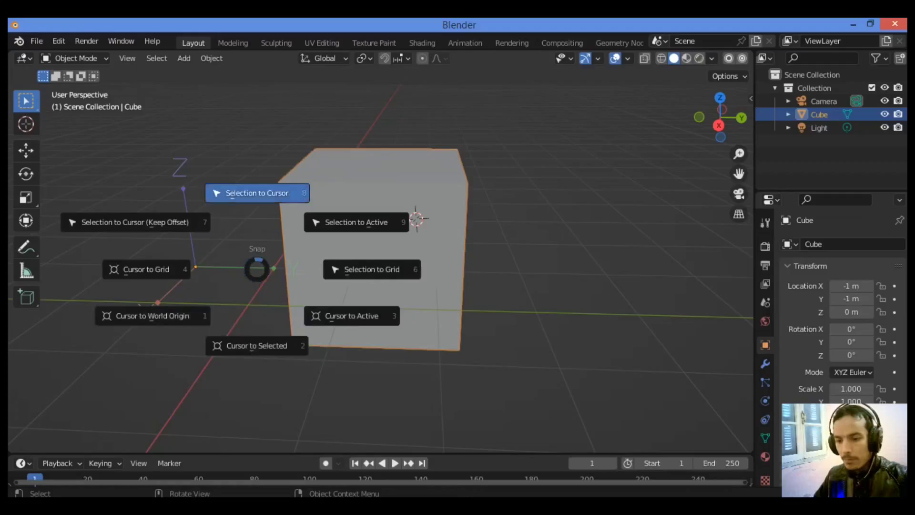
{"action": "key", "text": "8"}
{"action": "left_click_drag", "start_coordinate": [720, 117], "coordinate": [686, 138]}
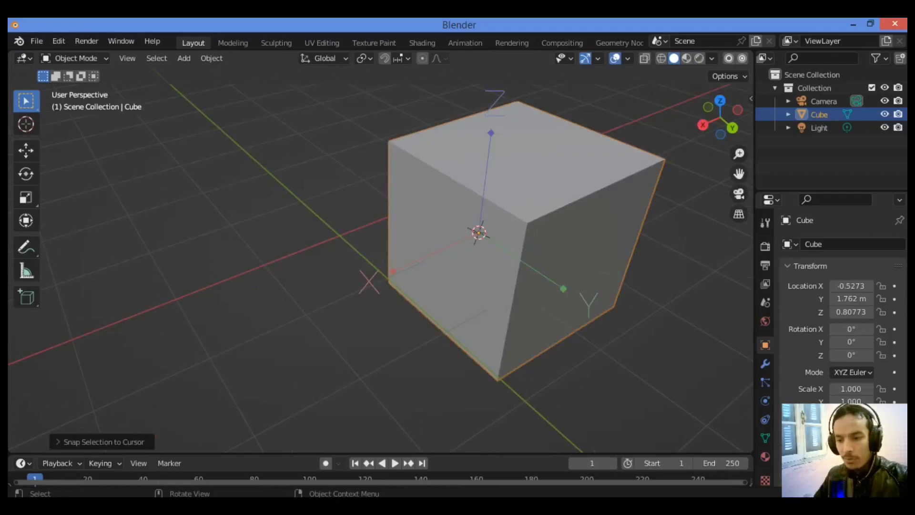
{"action": "left_click_drag", "start_coordinate": [739, 174], "coordinate": [648, 180]}
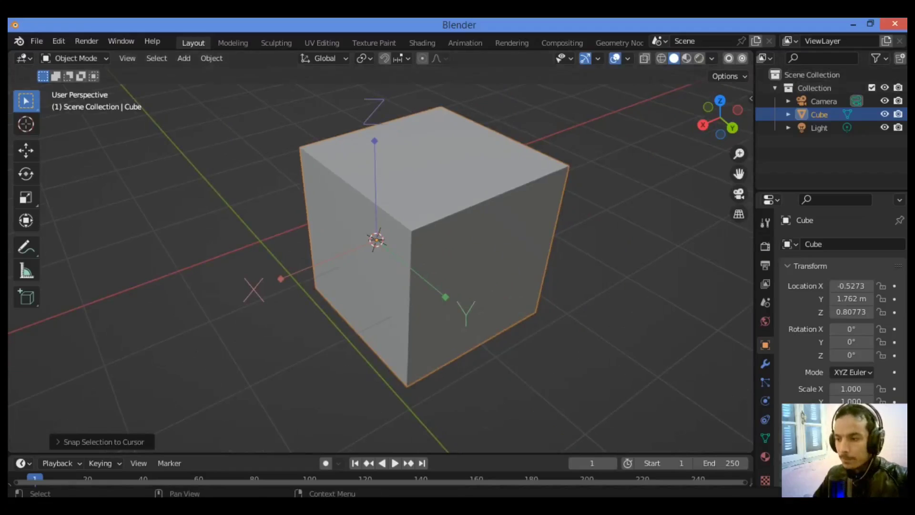
Step: Turn off the Affect Only Origins transform option and keep the box selection tool active
{"action": "left_click", "coordinate": [726, 76]}
{"action": "left_click", "coordinate": [721, 116]}
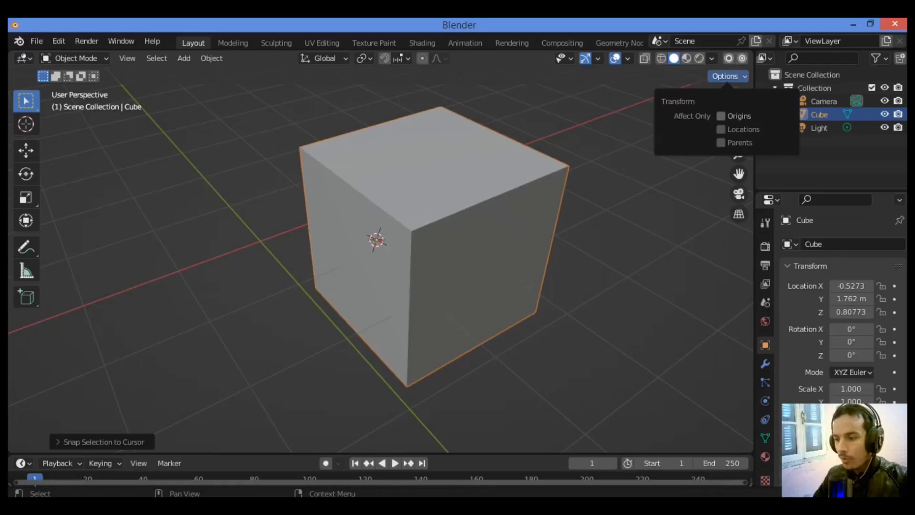
{"action": "left_click", "coordinate": [26, 124]}
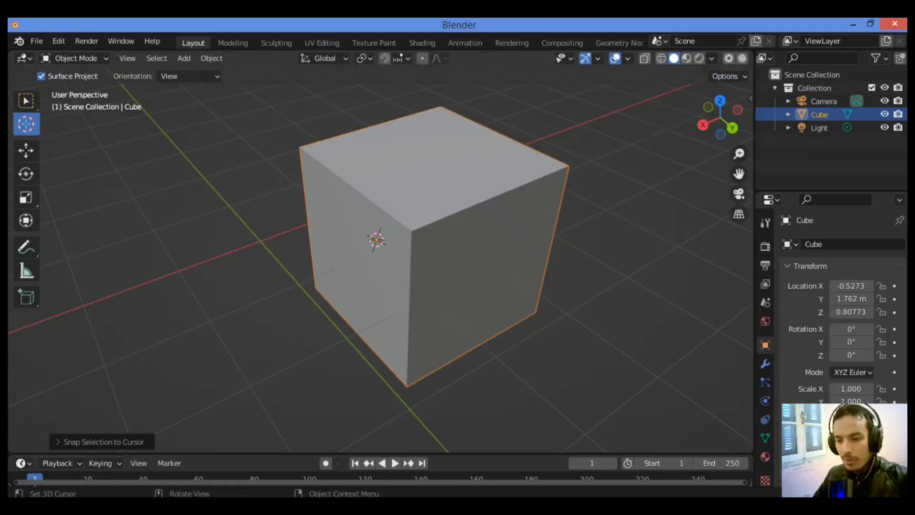
{"action": "key", "text": "w"}
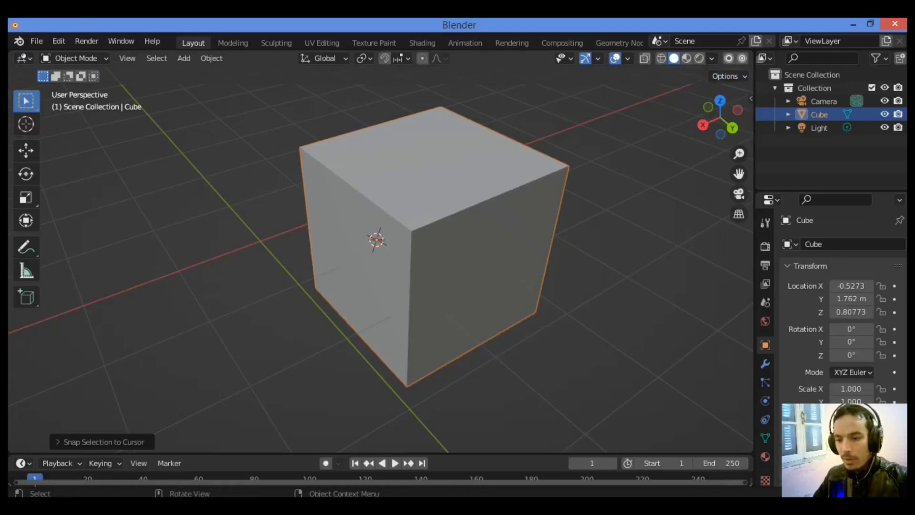
Step: Snap the cube to the 3D cursor with Selection to Cursor, and snap the 3D cursor to the cube with Cursor to Selected
{"action": "left_click_drag", "start_coordinate": [719, 117], "coordinate": [759, 114]}
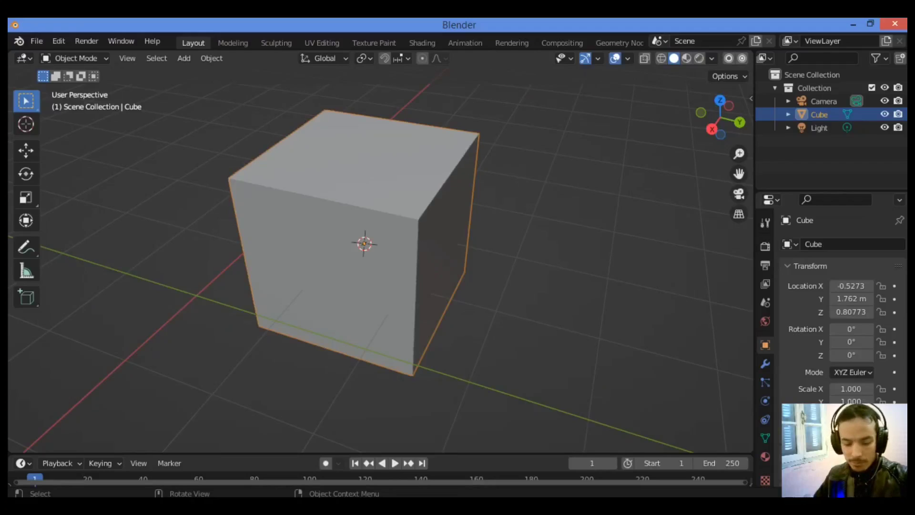
{"action": "key", "text": "shift+s"}
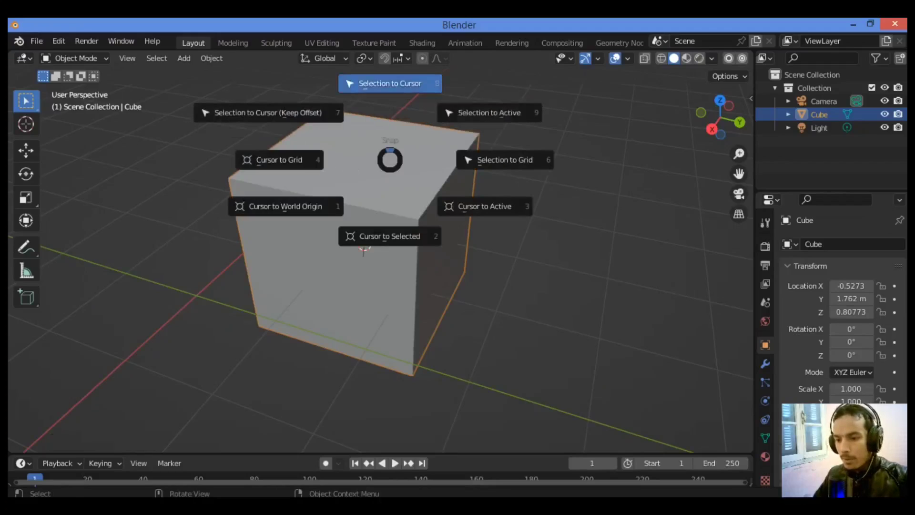
{"action": "left_click", "coordinate": [390, 86]}
{"action": "left_click_drag", "start_coordinate": [717, 115], "coordinate": [686, 120]}
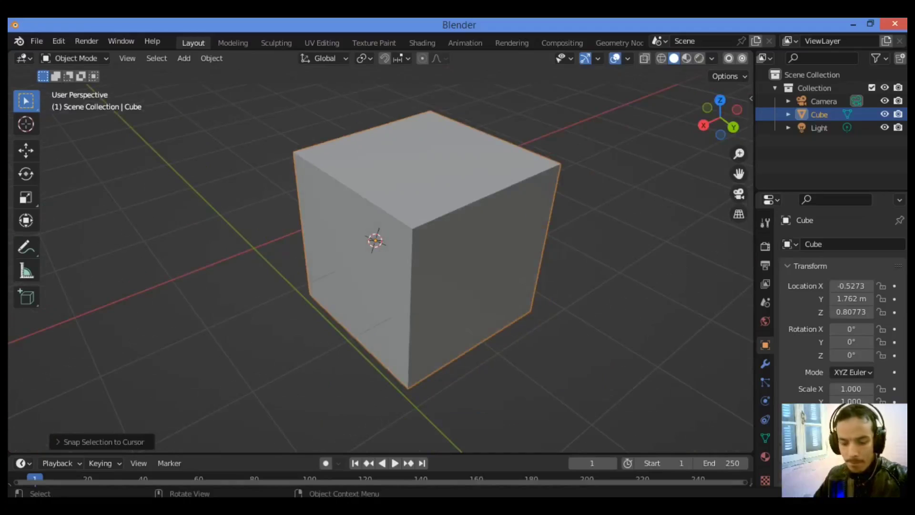
{"action": "key", "text": "shift+s"}
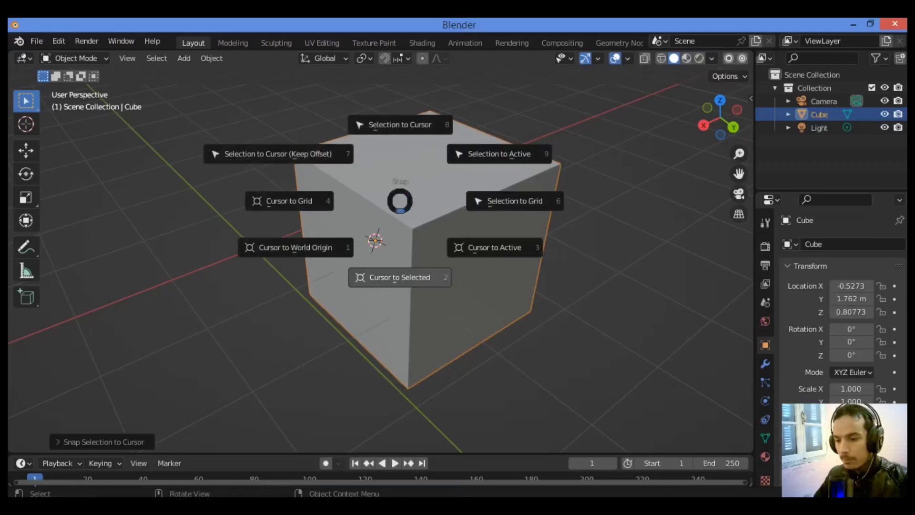
{"action": "left_click", "coordinate": [399, 276]}
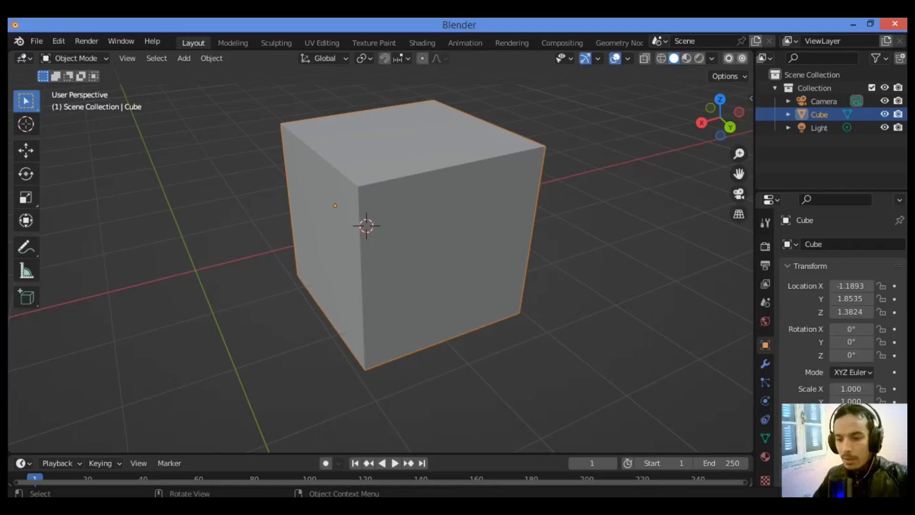
Step: Move the cube's mesh onto its origin point with Set Origin, Geometry to Origin
{"action": "right_click", "coordinate": [295, 193]}
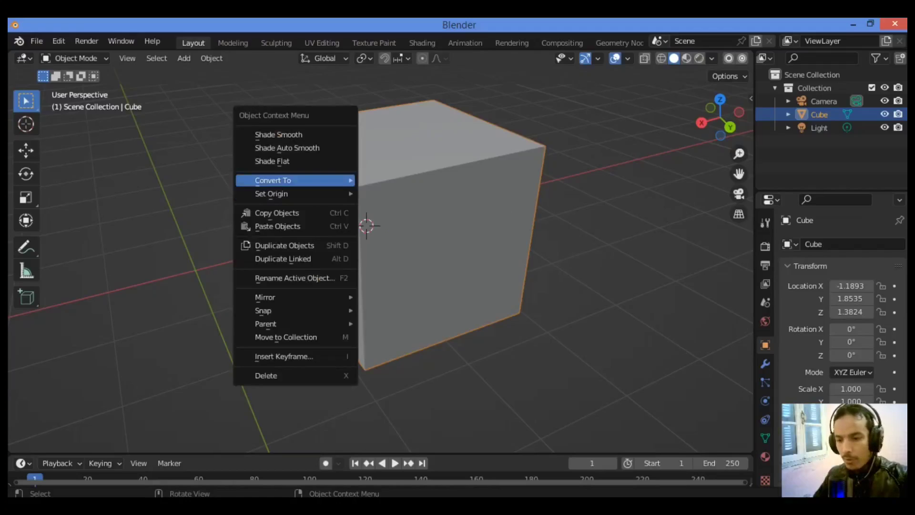
{"action": "mouse_move", "coordinate": [295, 194]}
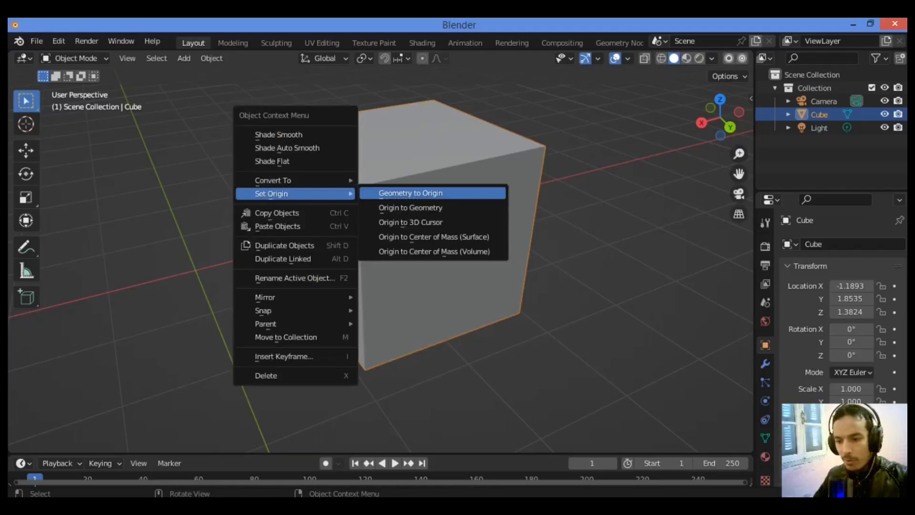
{"action": "left_click", "coordinate": [415, 193]}
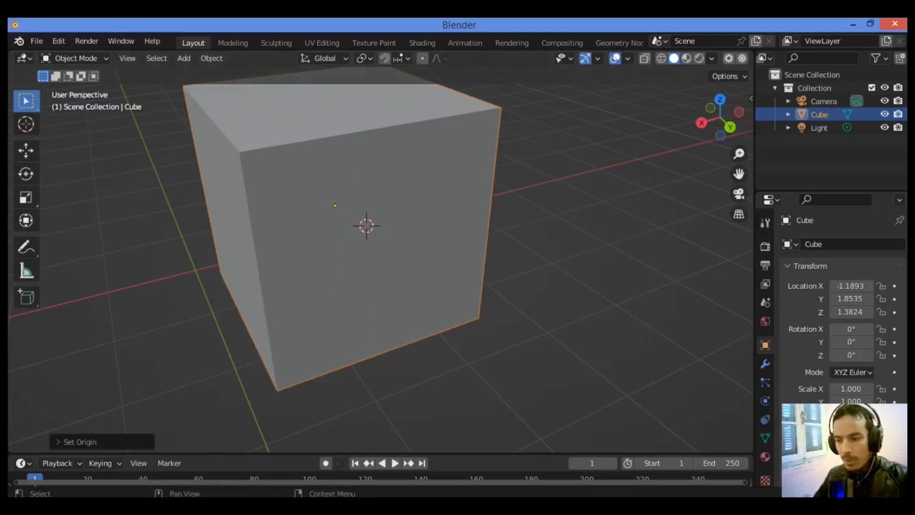
{"action": "mouse_move", "coordinate": [720, 117]}
{"action": "left_mouse_down"}
{"action": "mouse_move", "coordinate": [738, 115]}
{"action": "mouse_move", "coordinate": [720, 118]}
{"action": "left_mouse_up"}
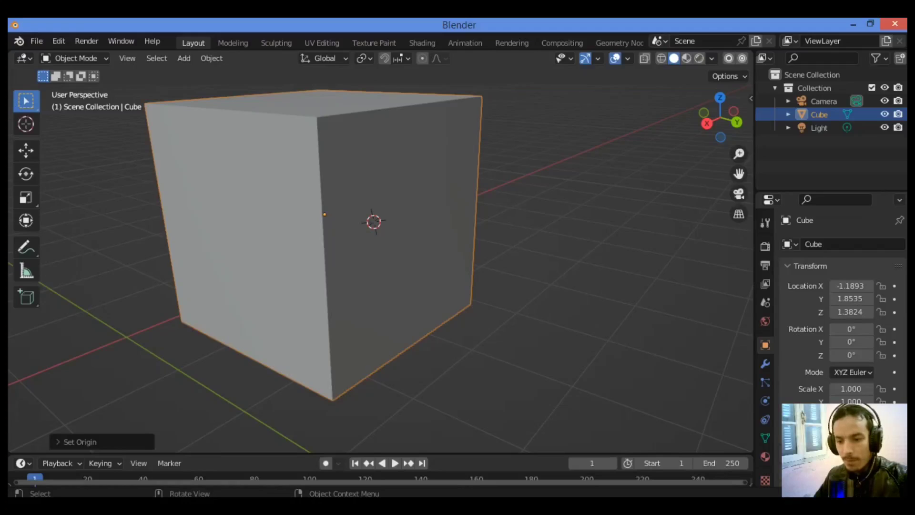
Step: Place the 3D cursor at several spots in the empty space behind and beside the cube
{"action": "left_click", "coordinate": [26, 124]}
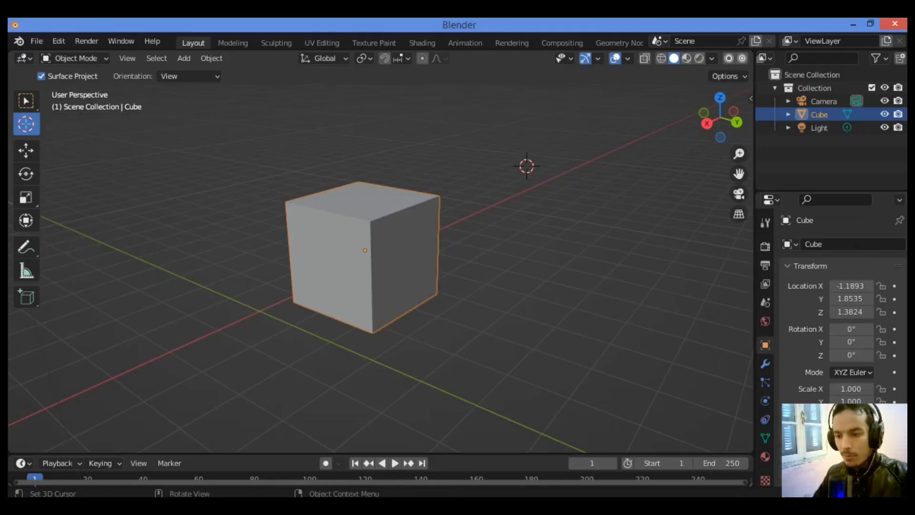
{"action": "left_click", "coordinate": [520, 193]}
{"action": "left_click", "coordinate": [458, 141]}
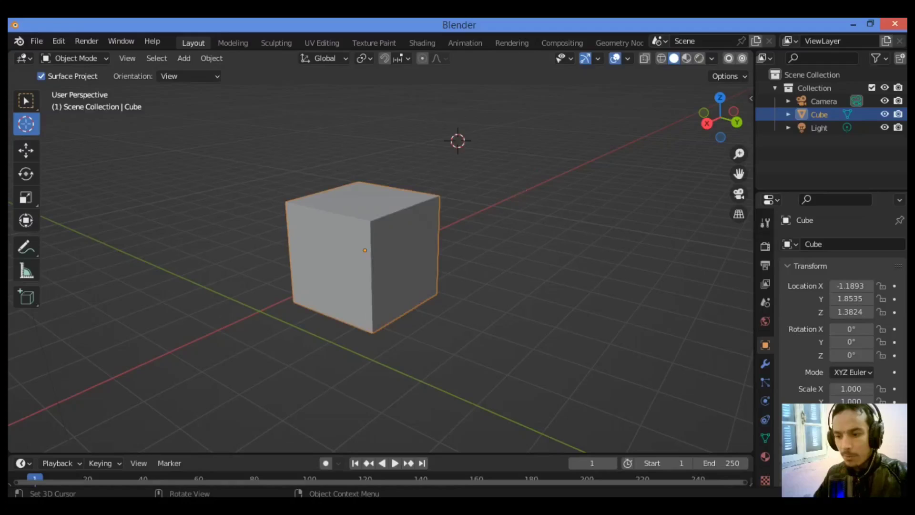
{"action": "left_click", "coordinate": [592, 189]}
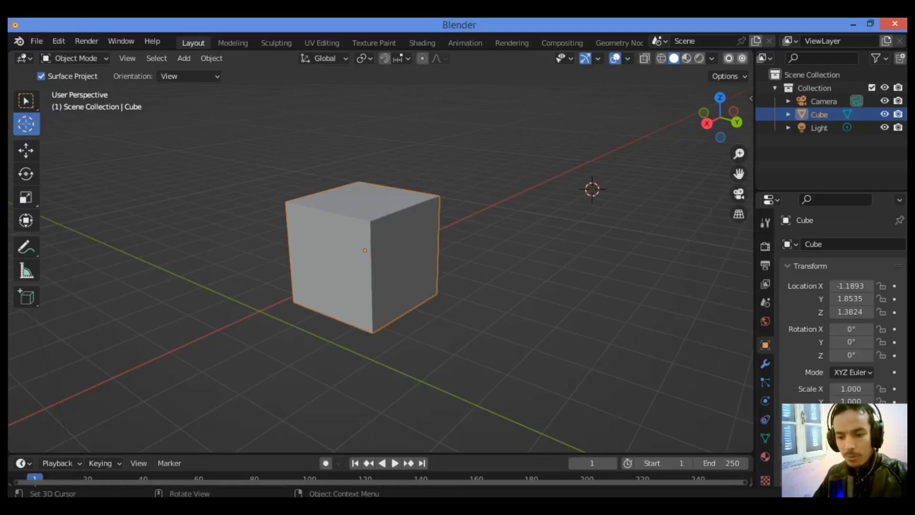
Step: Reset the 3D cursor with Cursor to World Origin and return to the box selection tool
{"action": "key", "text": "shift+s"}
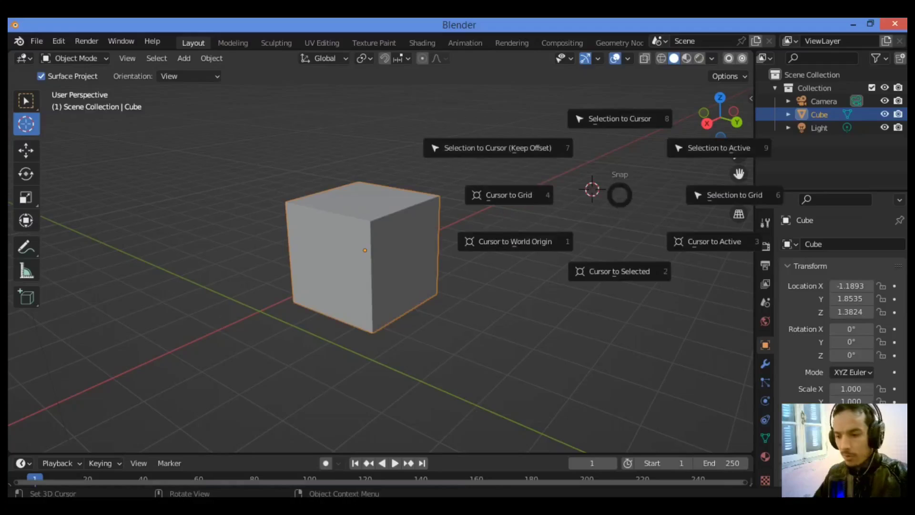
{"action": "left_click", "coordinate": [514, 241]}
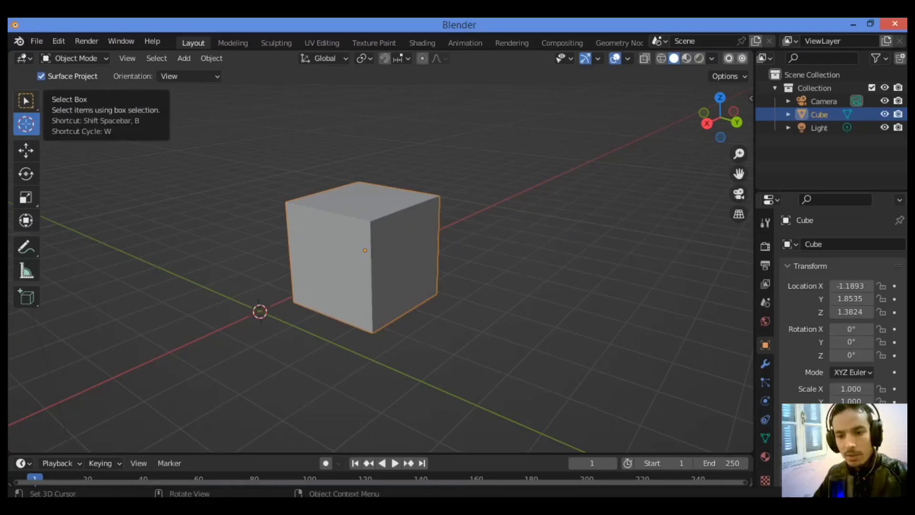
{"action": "left_click", "coordinate": [26, 101]}
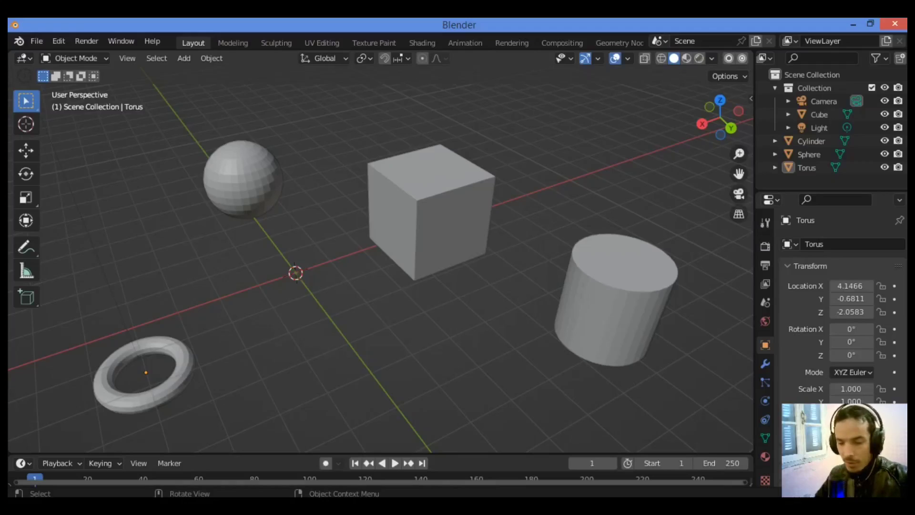
Step: Select all objects in the scene and snap them to the 3D cursor with Selection to Cursor
{"action": "key", "text": "shift+s"}
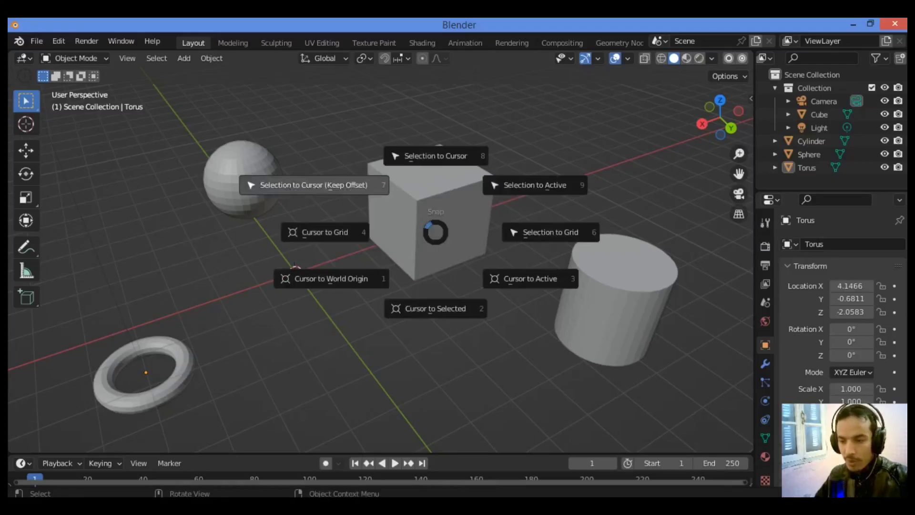
{"action": "key", "text": "Escape"}
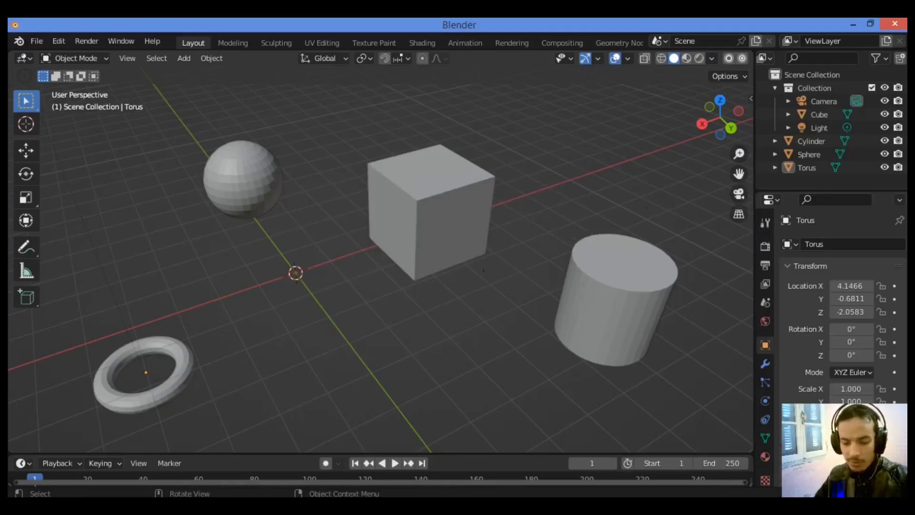
{"action": "key", "text": "a"}
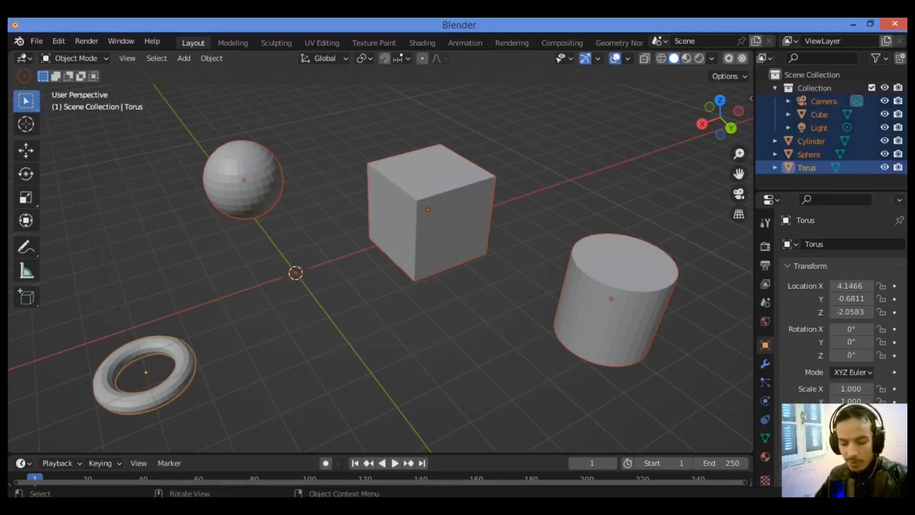
{"action": "key", "text": "shift+s"}
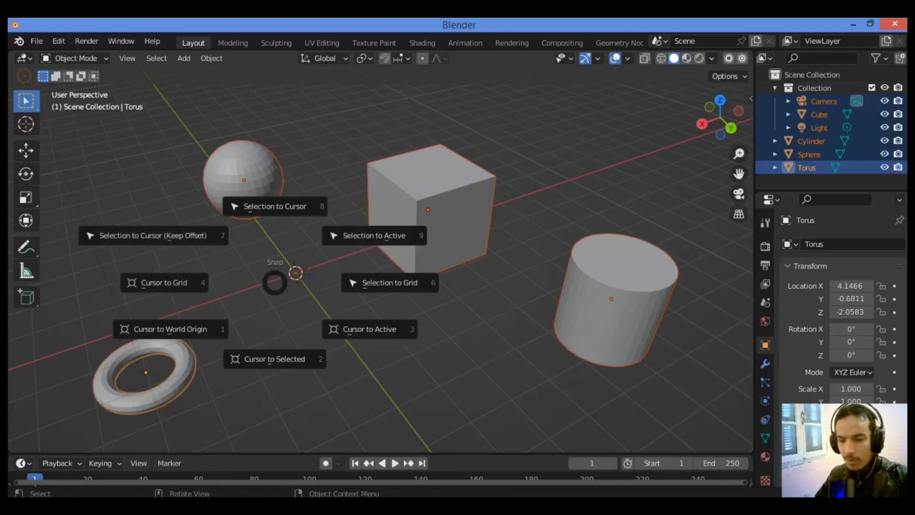
{"action": "left_click", "coordinate": [273, 204]}
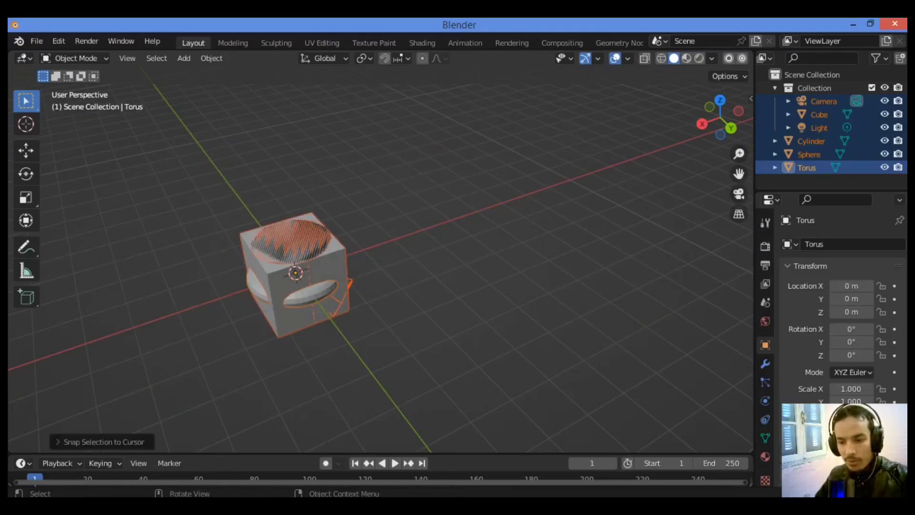
Step: Activate the Cursor tool and place the 3D cursor on the sphere's surface
{"action": "key", "text": "shift"}
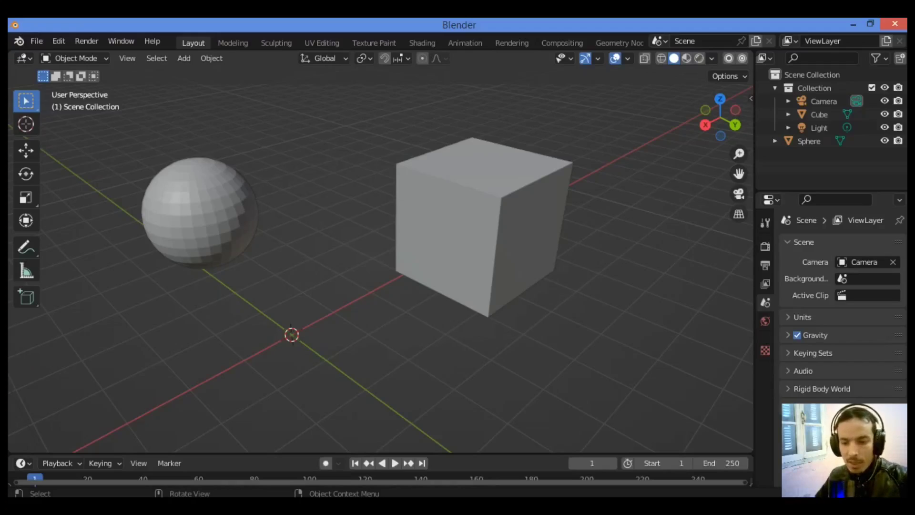
{"action": "key", "text": "shift+space"}
{"action": "key", "text": "space"}
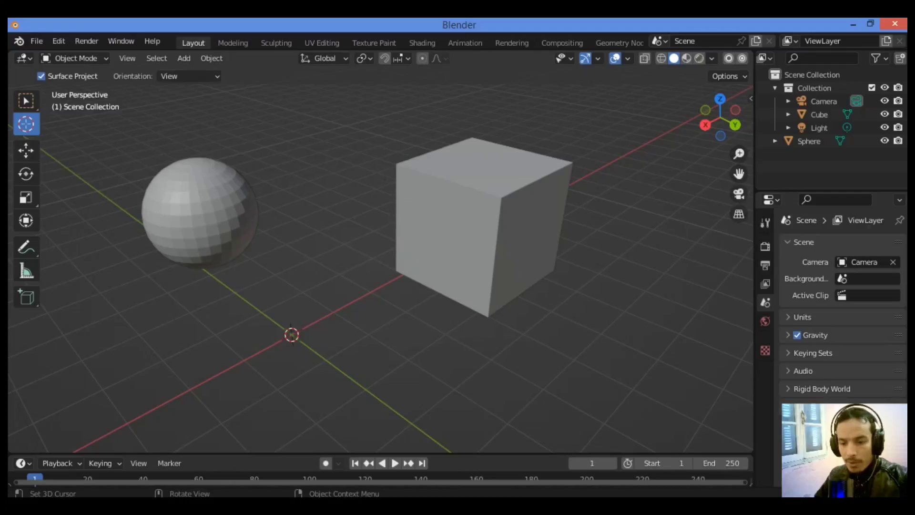
{"action": "left_click", "coordinate": [295, 336]}
{"action": "left_click", "coordinate": [204, 218]}
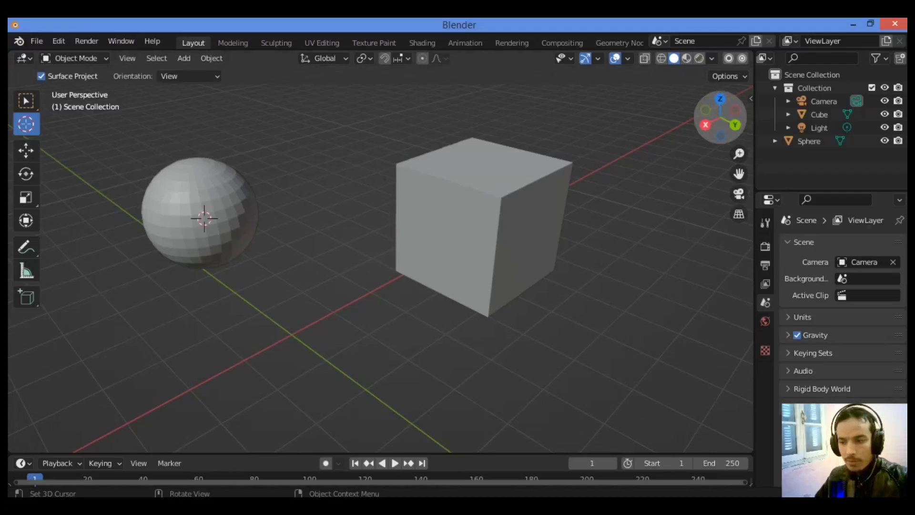
{"action": "mouse_move", "coordinate": [719, 117]}
{"action": "left_mouse_down"}
{"action": "mouse_move", "coordinate": [705, 119]}
{"action": "mouse_move", "coordinate": [720, 117]}
{"action": "left_mouse_up"}
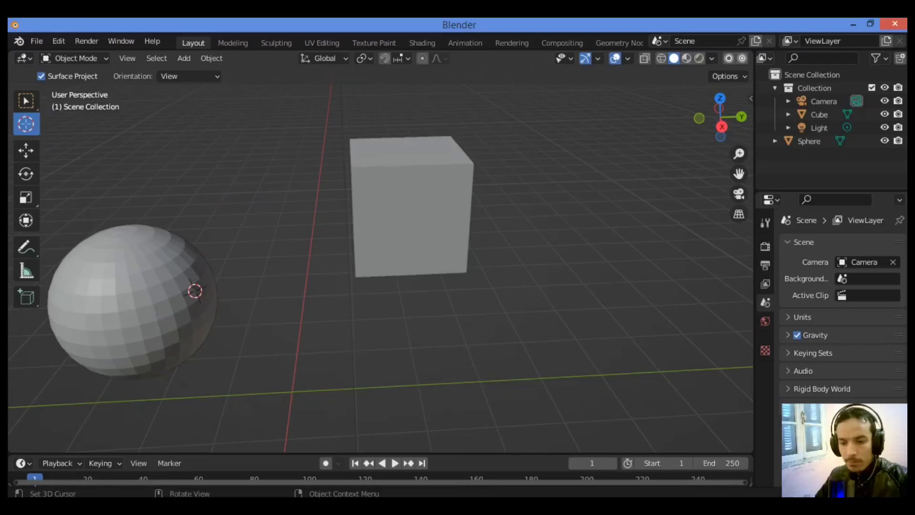
{"action": "left_click", "coordinate": [156, 254]}
{"action": "left_click", "coordinate": [162, 300]}
Step: Select the sphere and snap the 3D cursor to its origin with Cursor to Selected
{"action": "key", "text": "w"}
{"action": "left_click", "coordinate": [162, 301]}
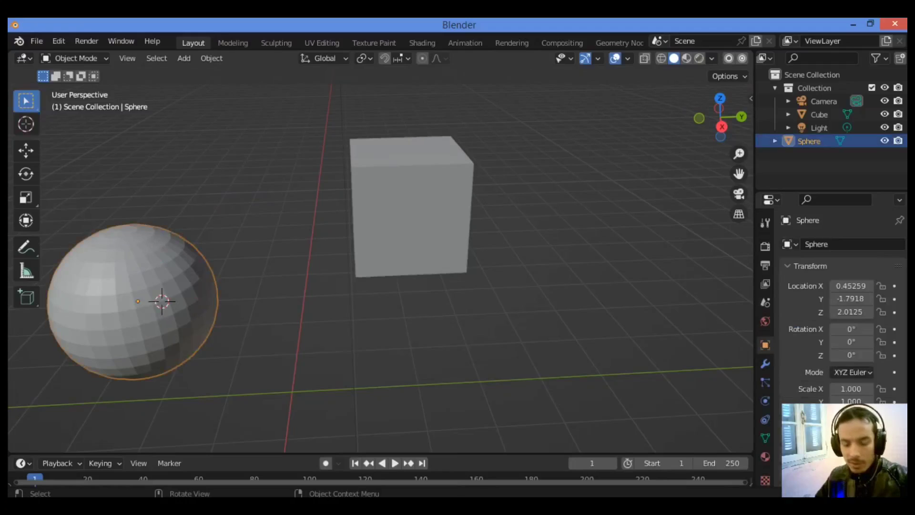
{"action": "key", "text": "shift+s"}
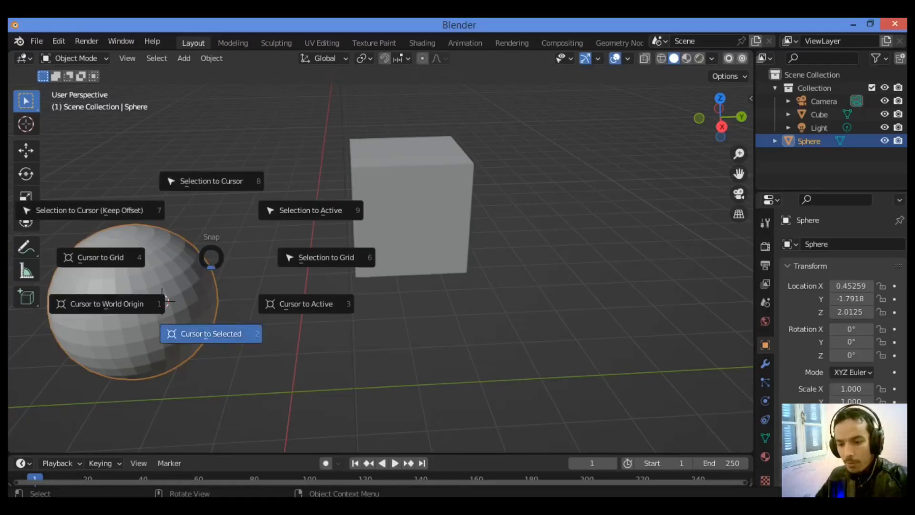
{"action": "left_click", "coordinate": [205, 329]}
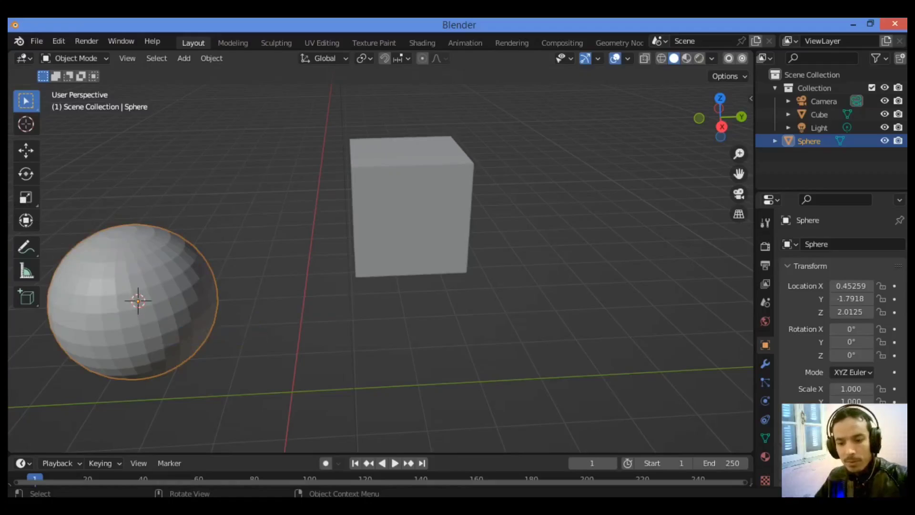
Step: Select the cube and set the transform pivot point to Median Point
{"action": "left_click_drag", "start_coordinate": [739, 173], "coordinate": [832, 155]}
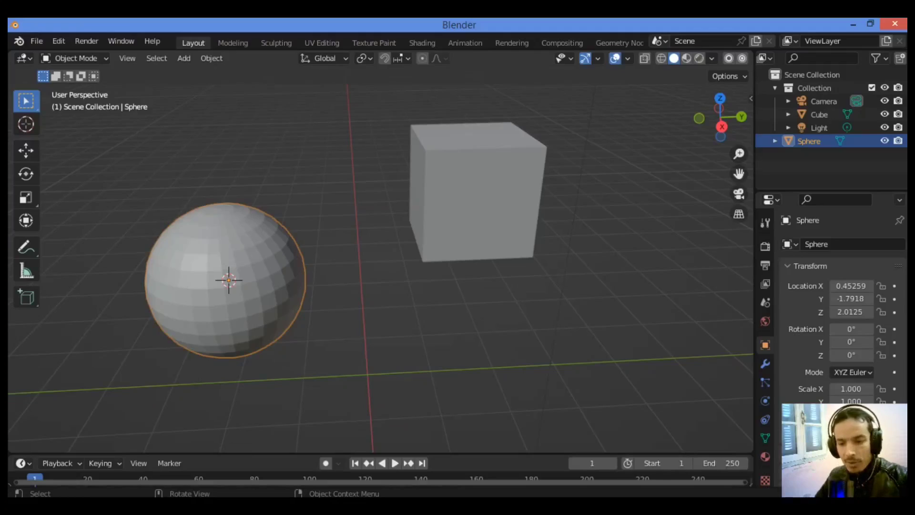
{"action": "left_click", "coordinate": [819, 114]}
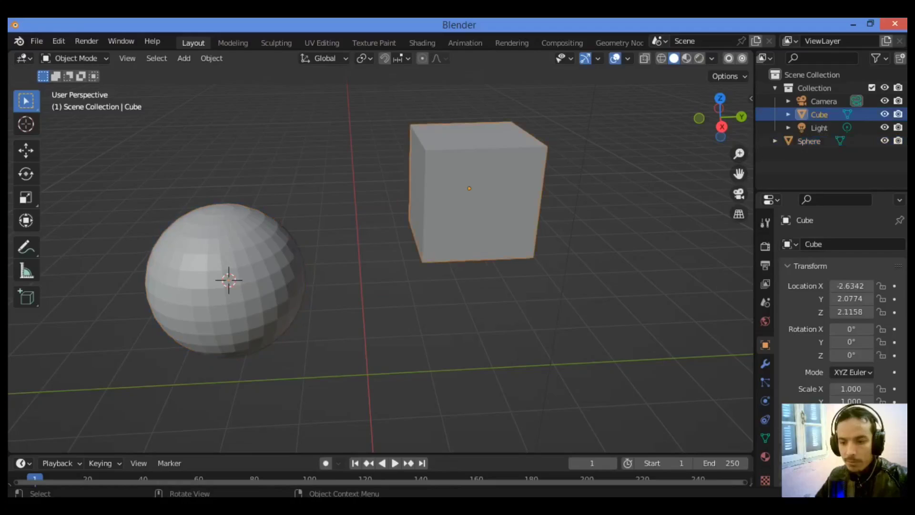
{"action": "key", "text": "shift+s"}
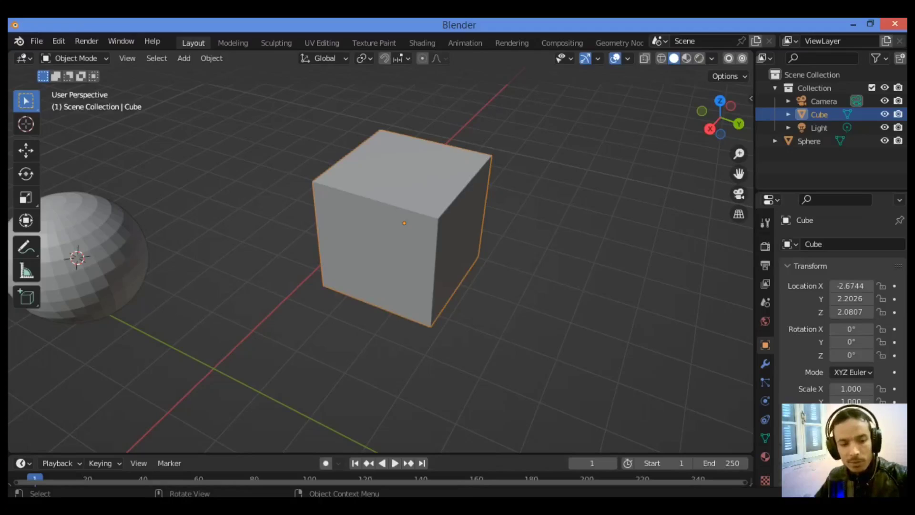
{"action": "left_click", "coordinate": [364, 58]}
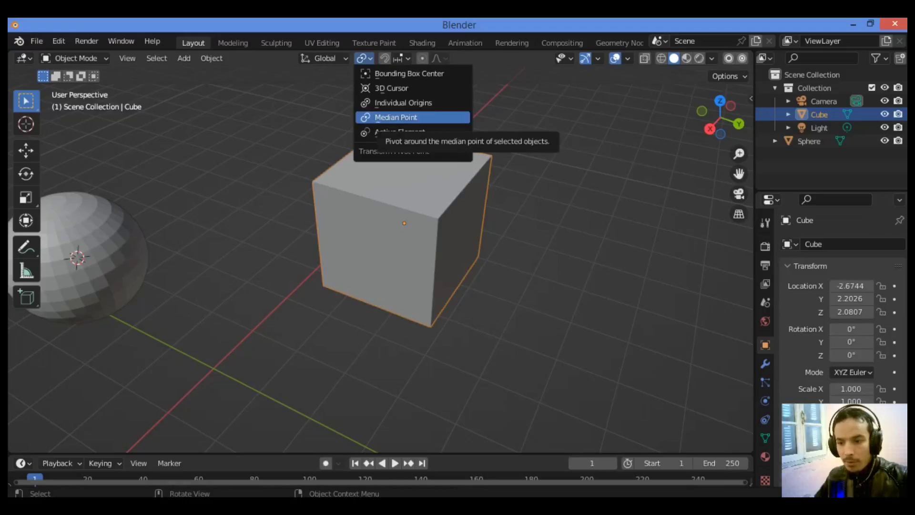
{"action": "left_click", "coordinate": [395, 117]}
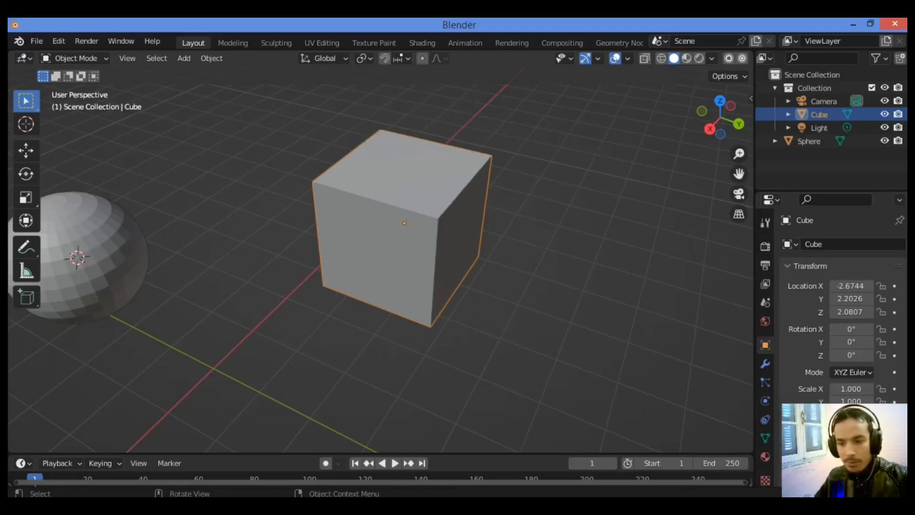